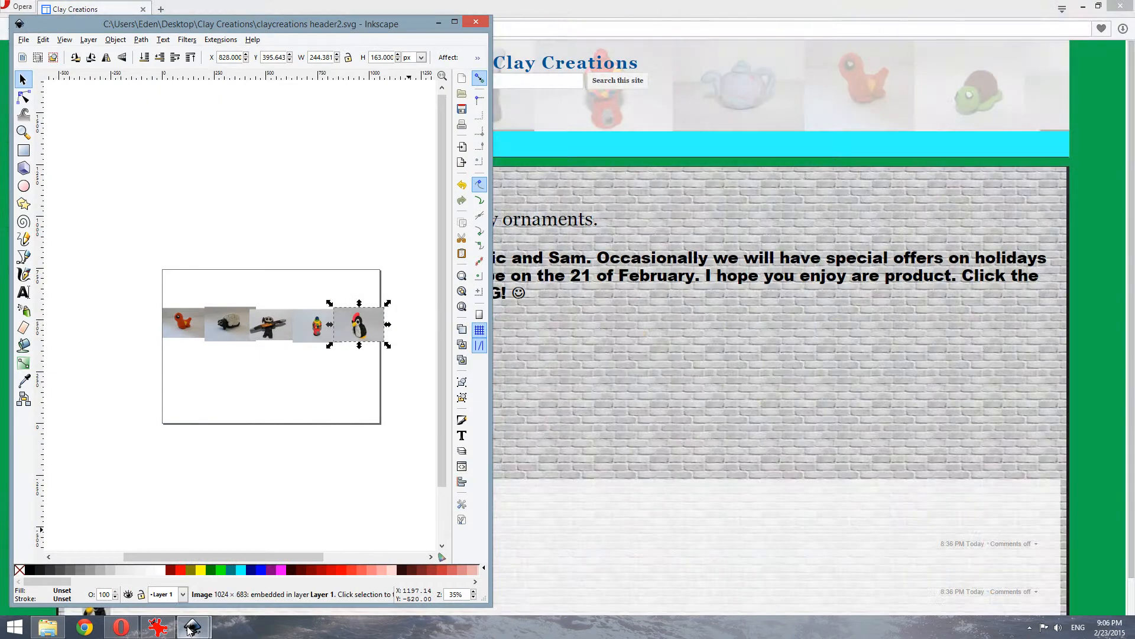
Bring the blank New document 7 window forward from the Inkscape taskbar preview
mouse_move(193, 627)
click(259, 562)
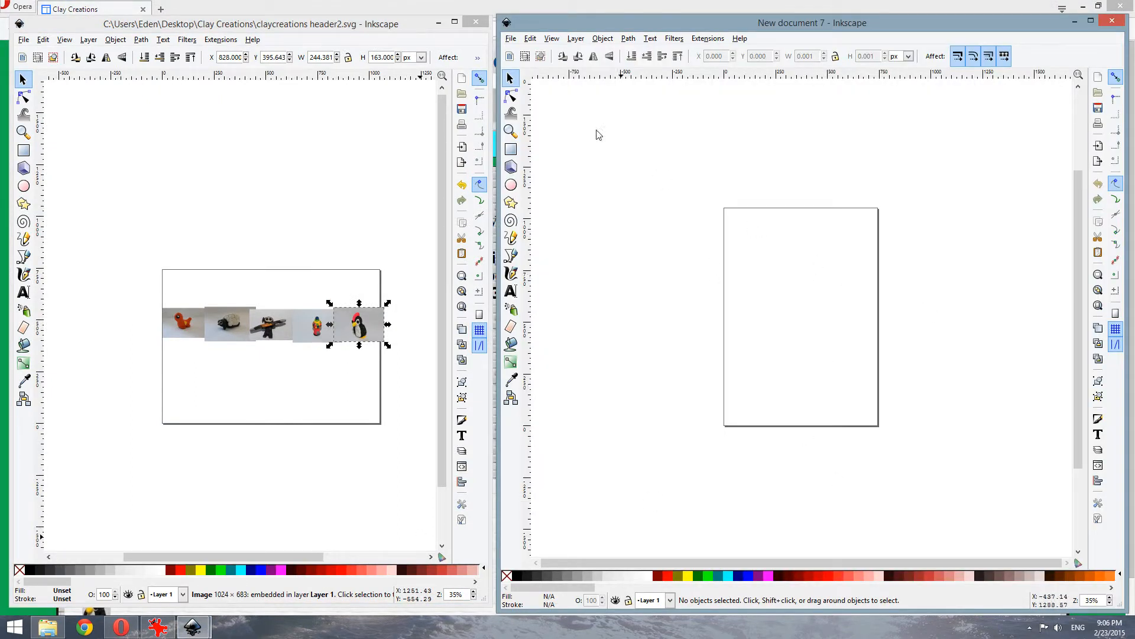
Make the New document 7 page landscape, 1052.36 × 744.09 px, via Document Properties
click(510, 39)
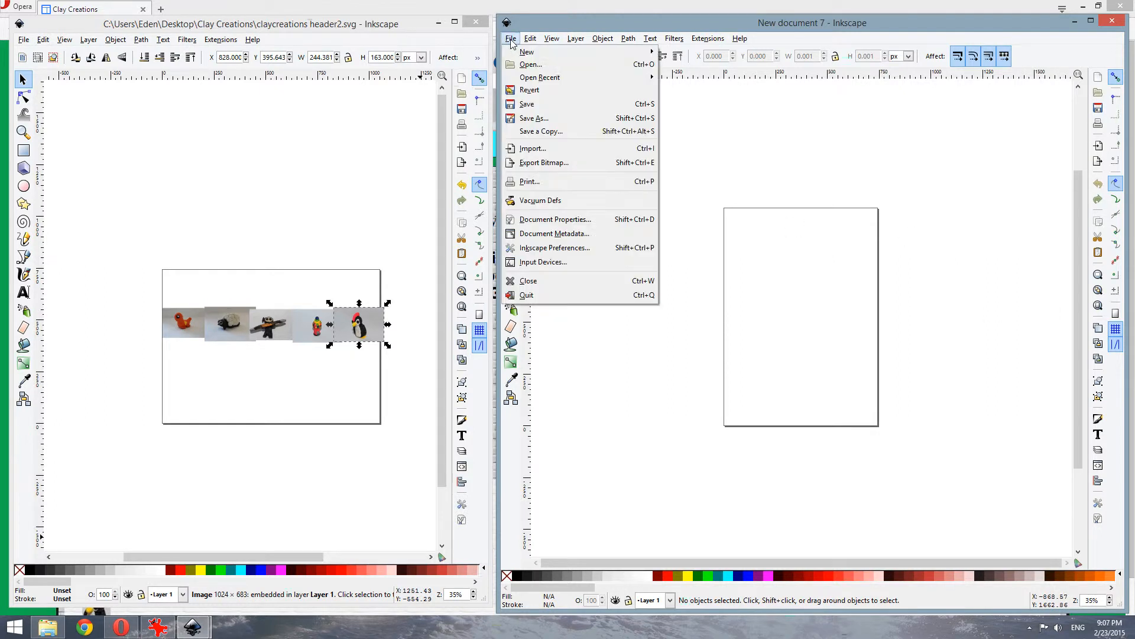
click(550, 221)
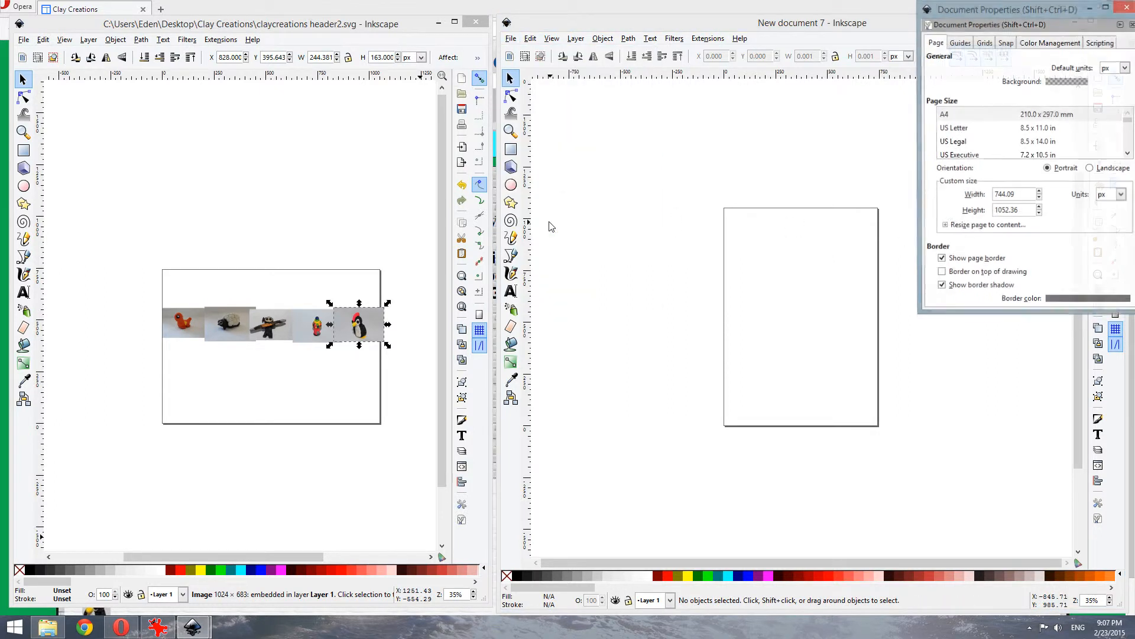
click(1103, 174)
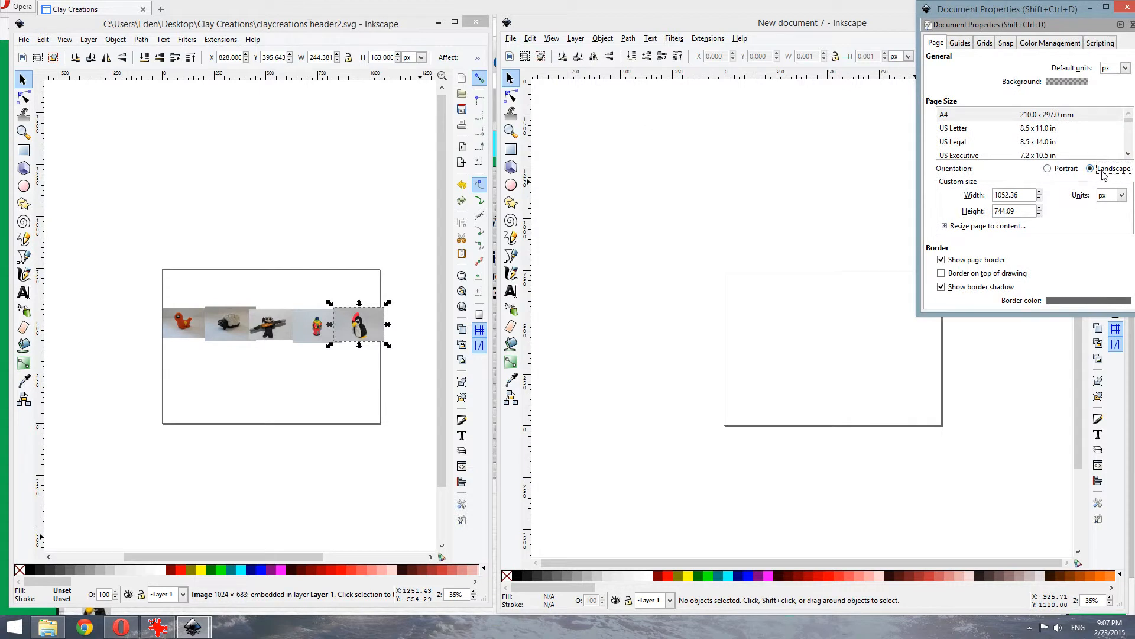
click(1127, 9)
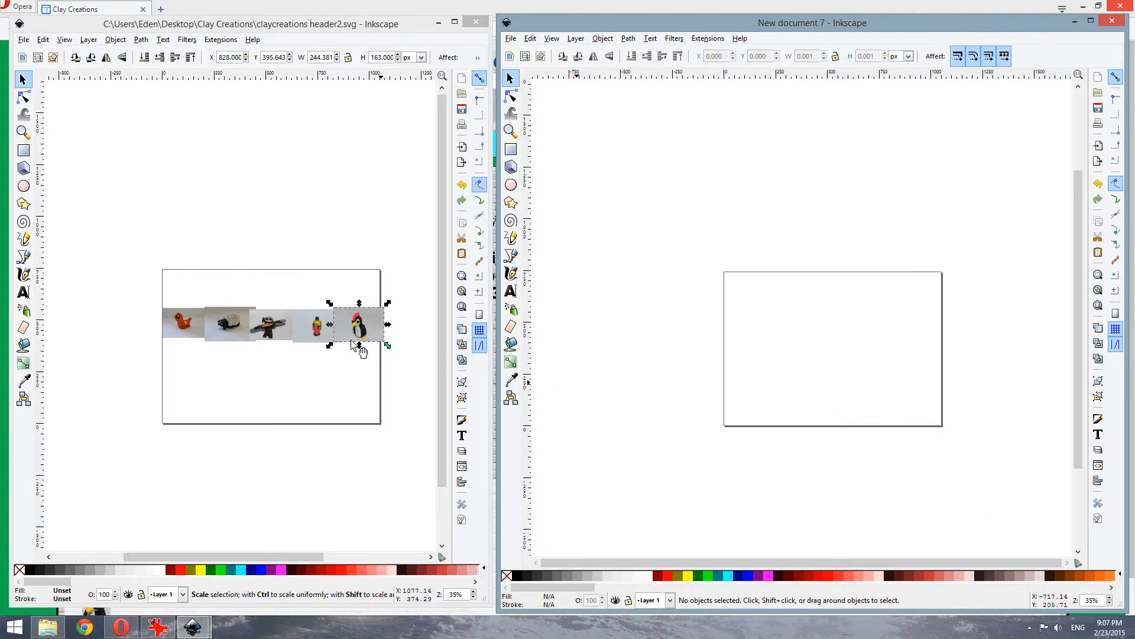
Import the clay teapot JPG into New document 7 as an embedded image
click(513, 41)
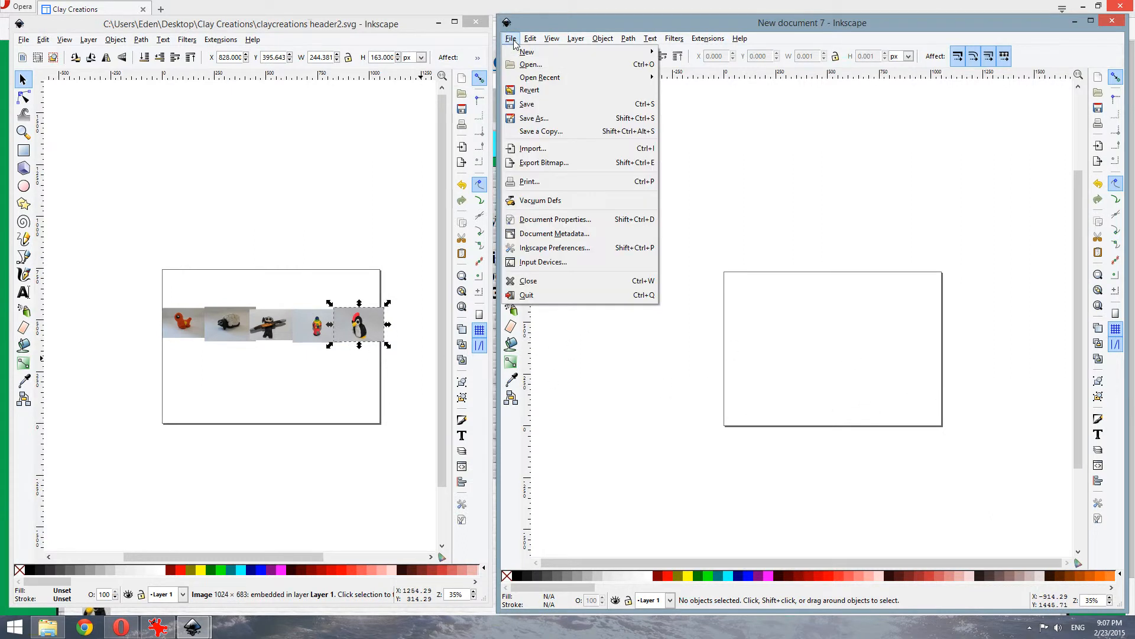
click(545, 155)
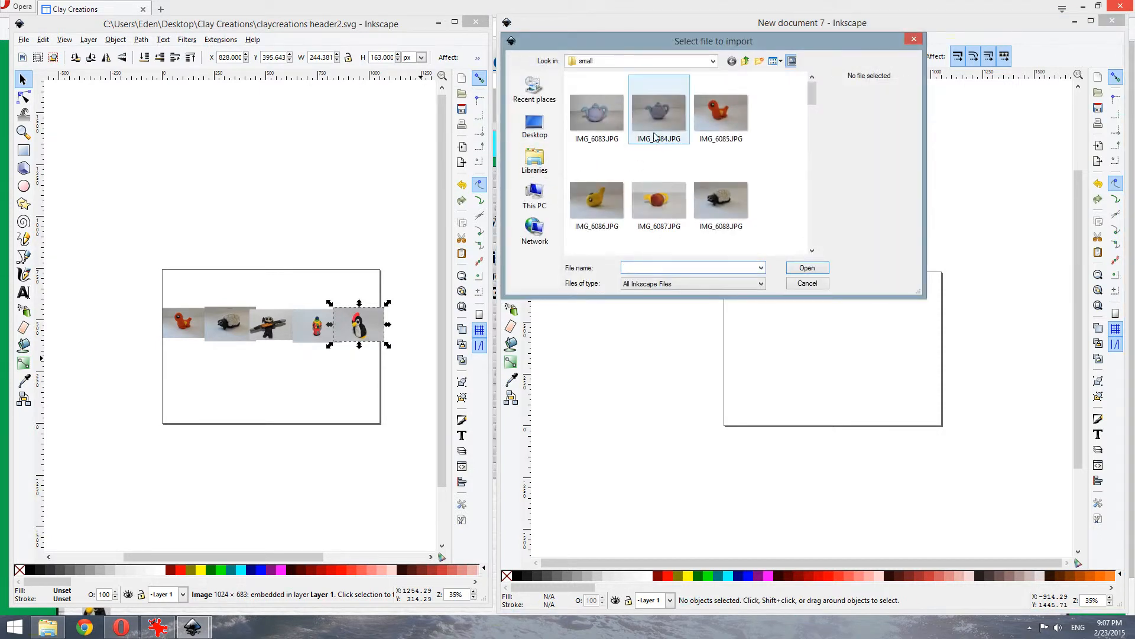
double_click(587, 122)
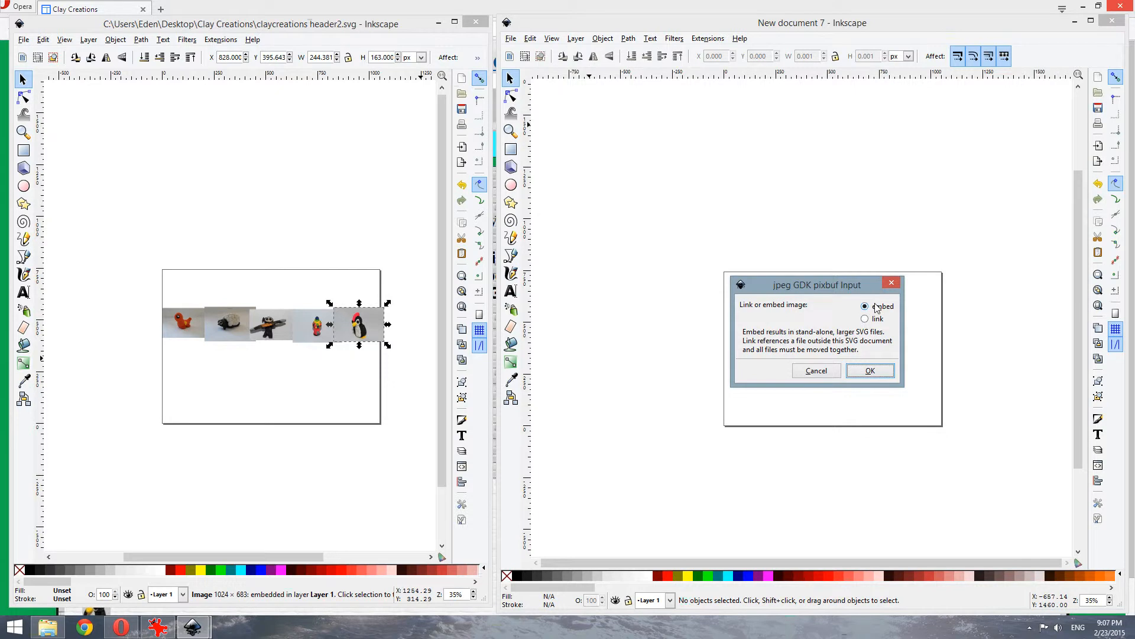
click(872, 370)
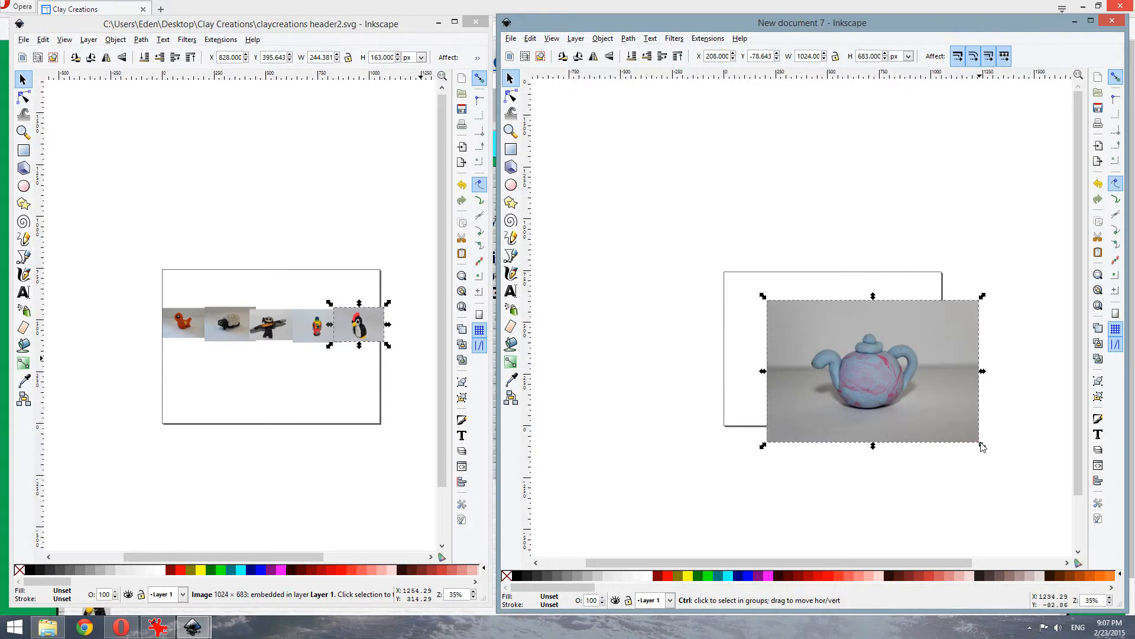
Move the teapot photo to the page's left edge and shrink it to 295.784 × 197.286 px
drag(967, 428, 891, 369)
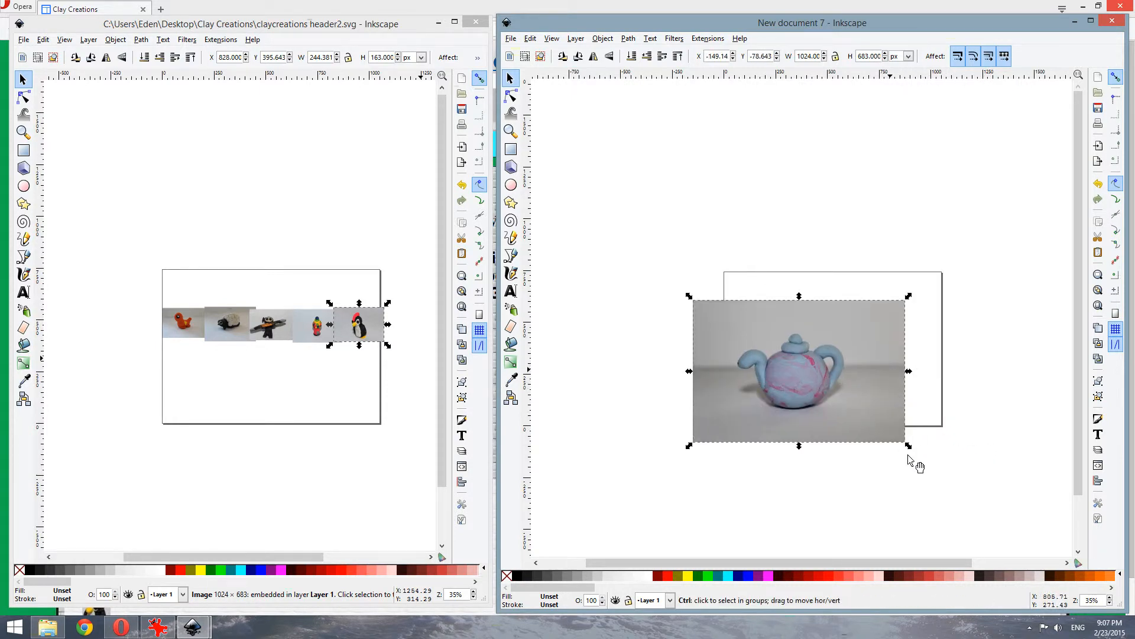
drag(909, 447, 792, 349)
click(765, 328)
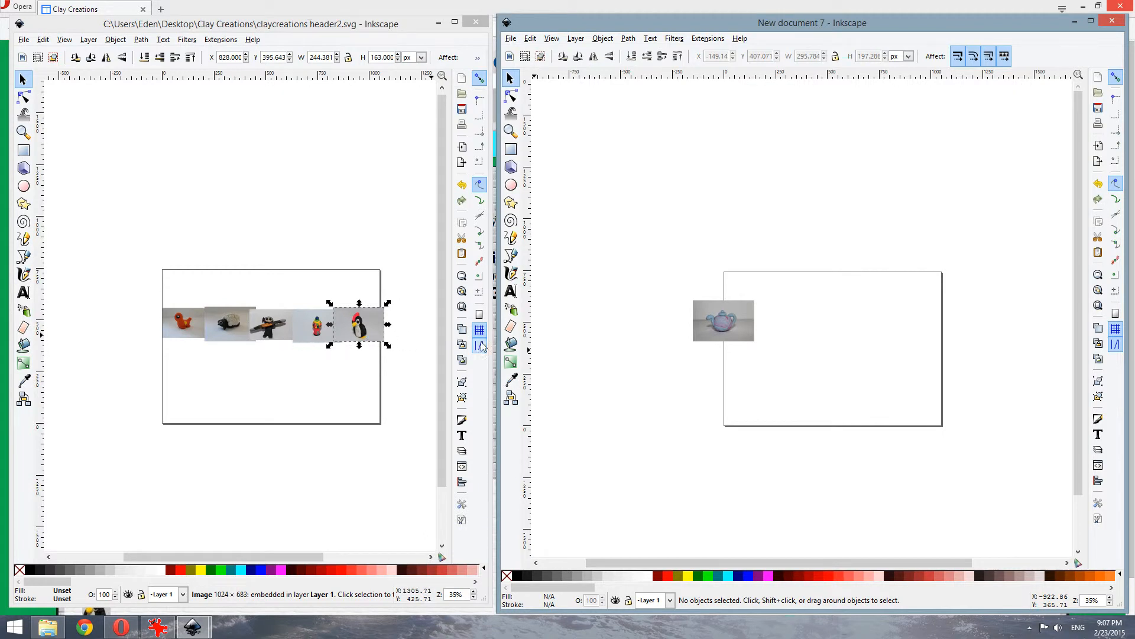
Import IMG_6088.JPG, the sheep photo, as an embedded image
click(511, 39)
click(538, 149)
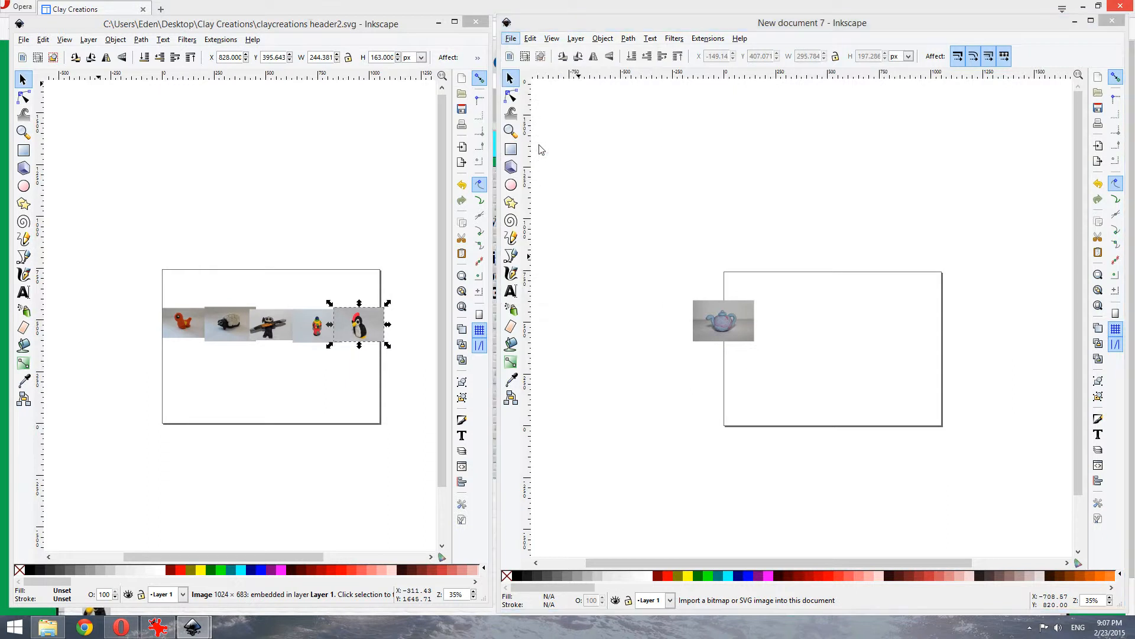
click(723, 204)
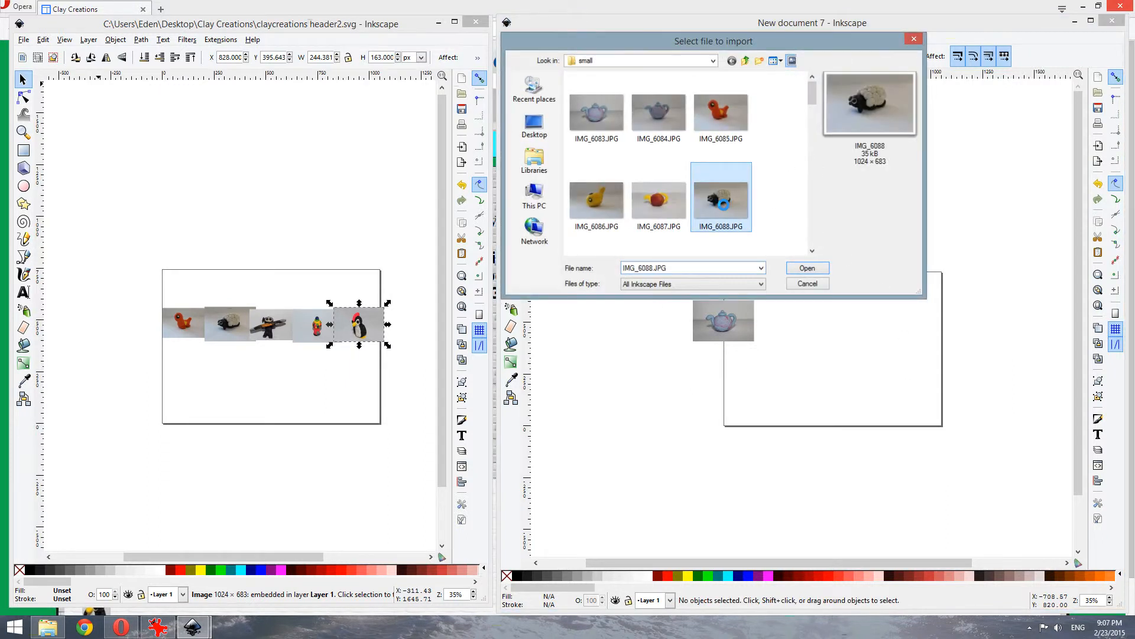
click(808, 267)
click(873, 371)
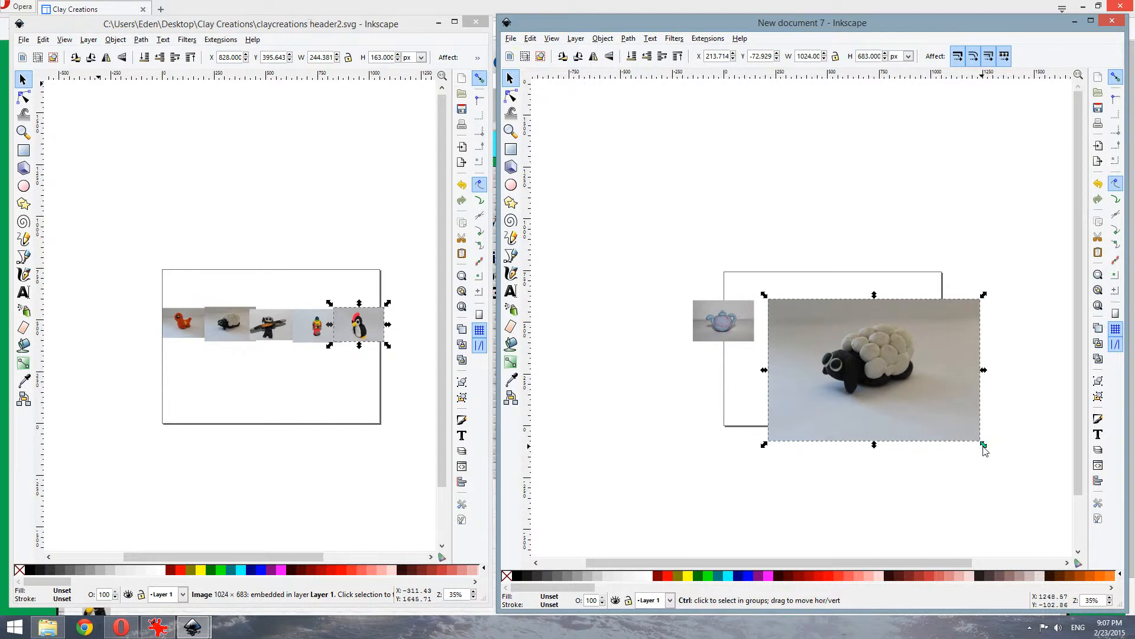
Shrink the sheep photo to about 304.351 × 203.000 px beside the teapot
drag(983, 446, 859, 352)
key(Escape)
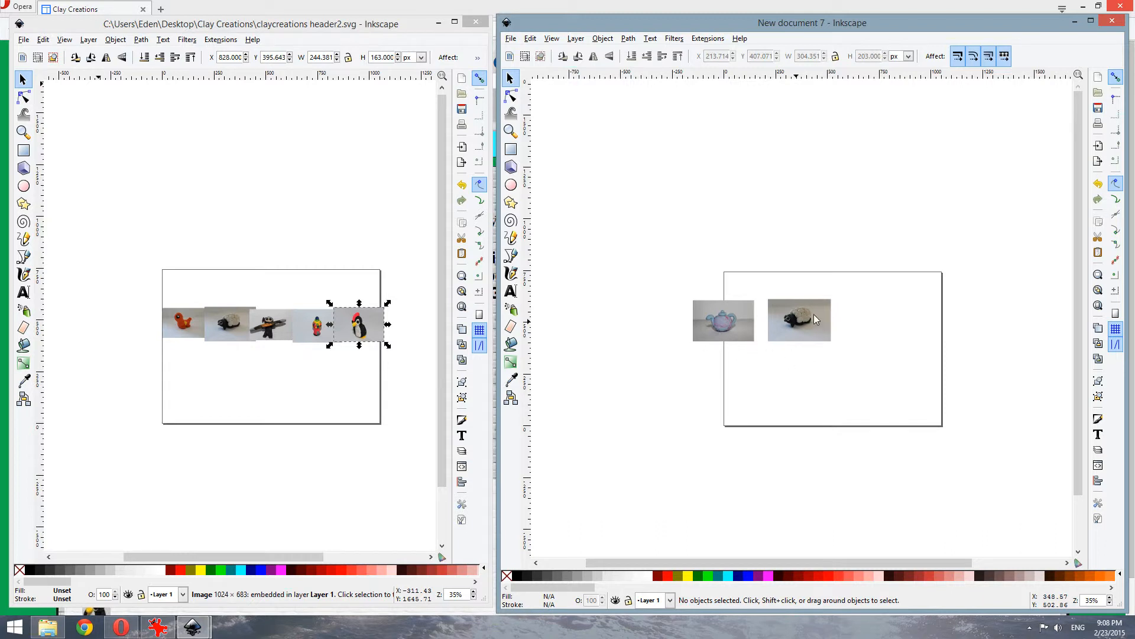
click(259, 32)
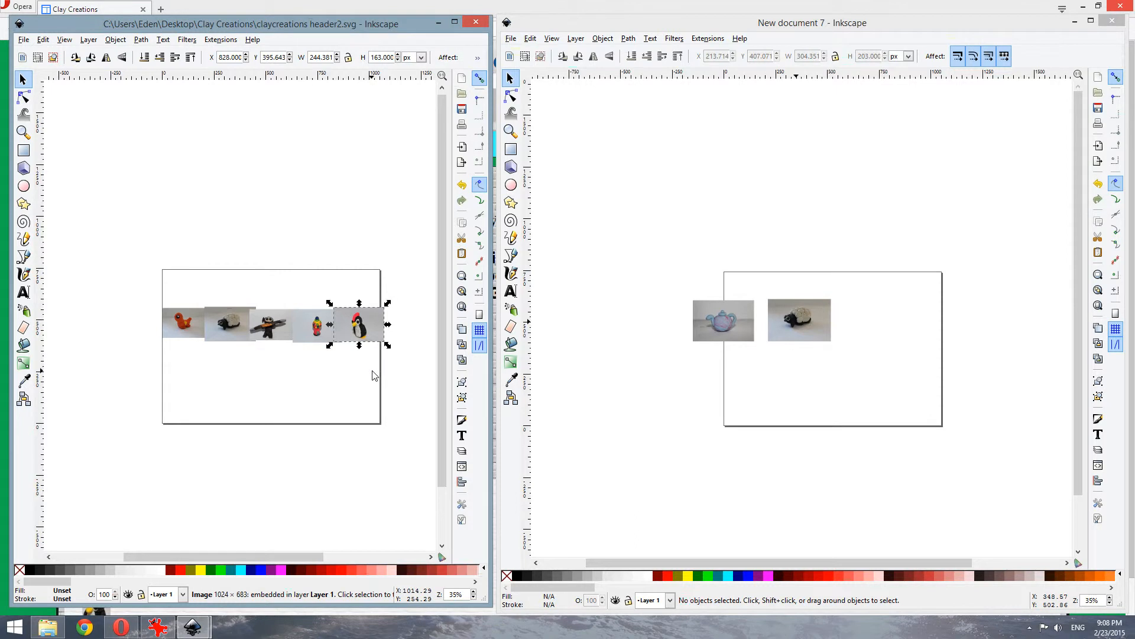
Resize the claycreations header2 page to the selected penguin photo, 244.38 × 163.00 px
click(23, 39)
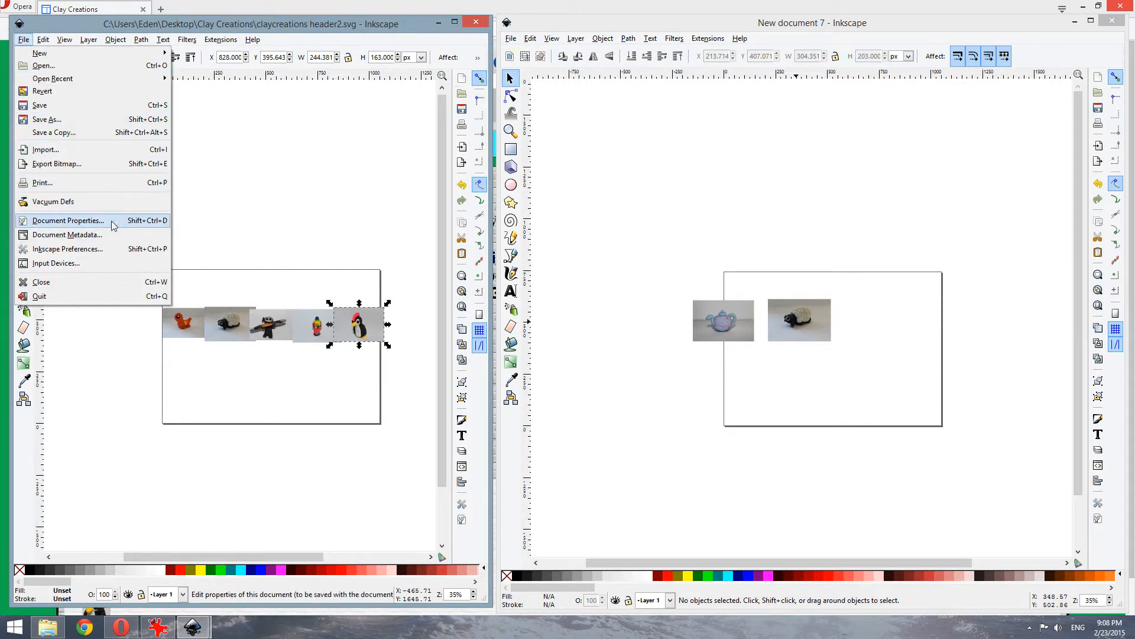
click(137, 222)
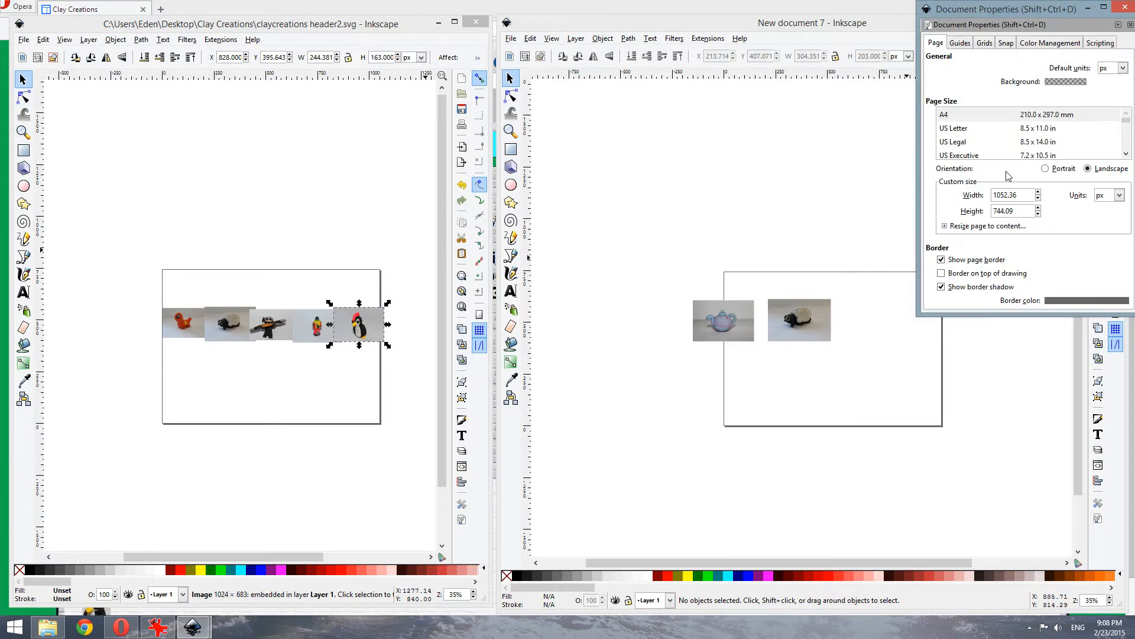
drag(1001, 17, 524, 117)
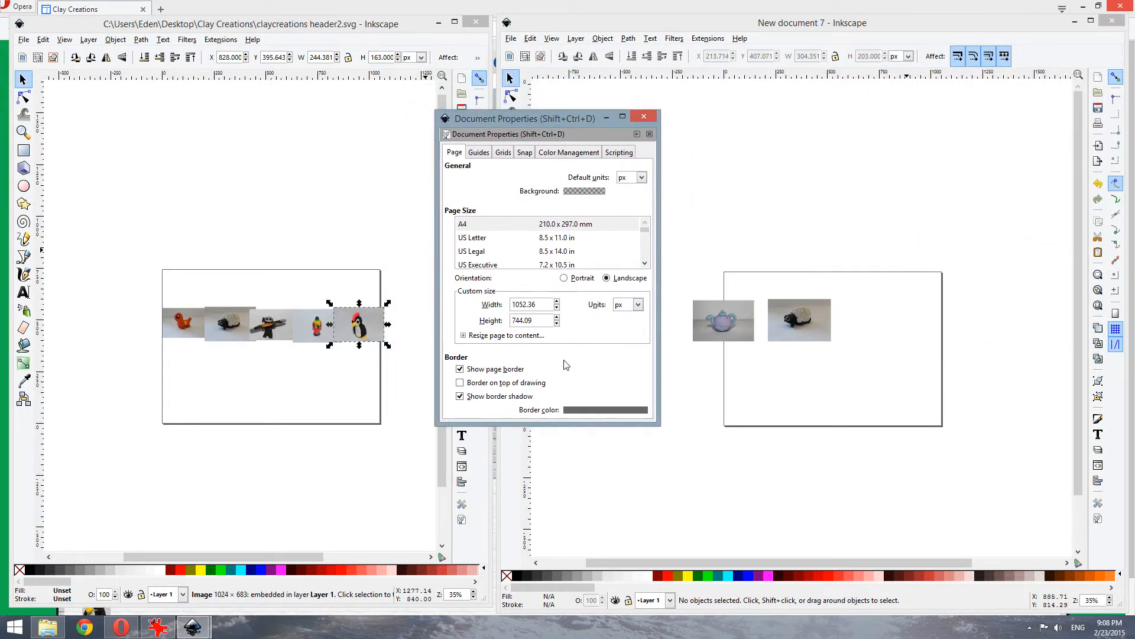
click(503, 335)
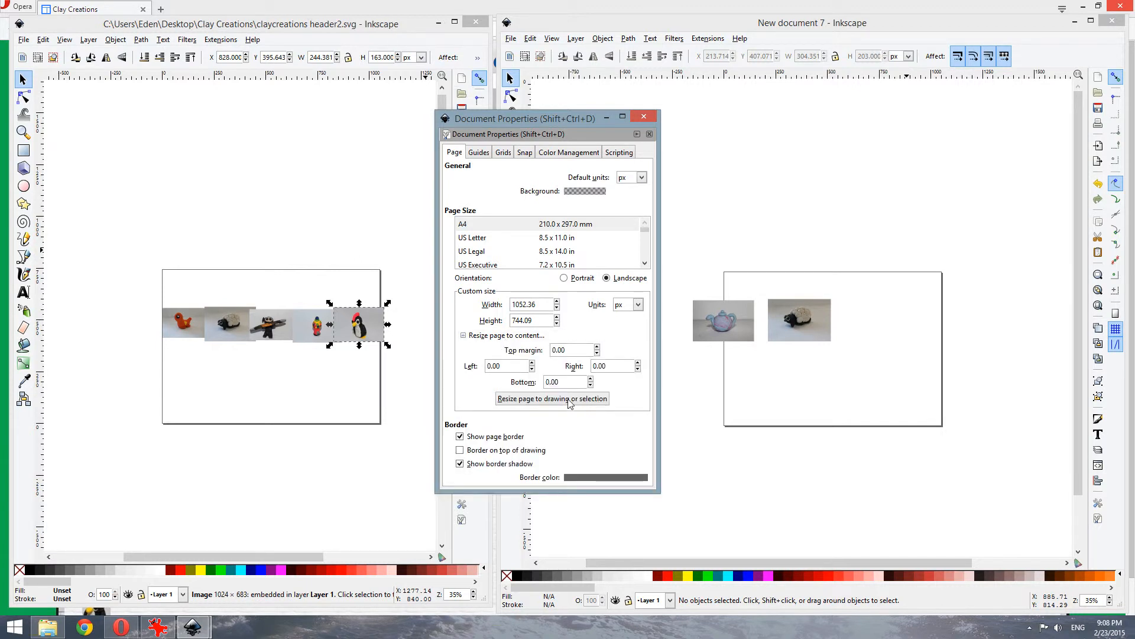
click(519, 398)
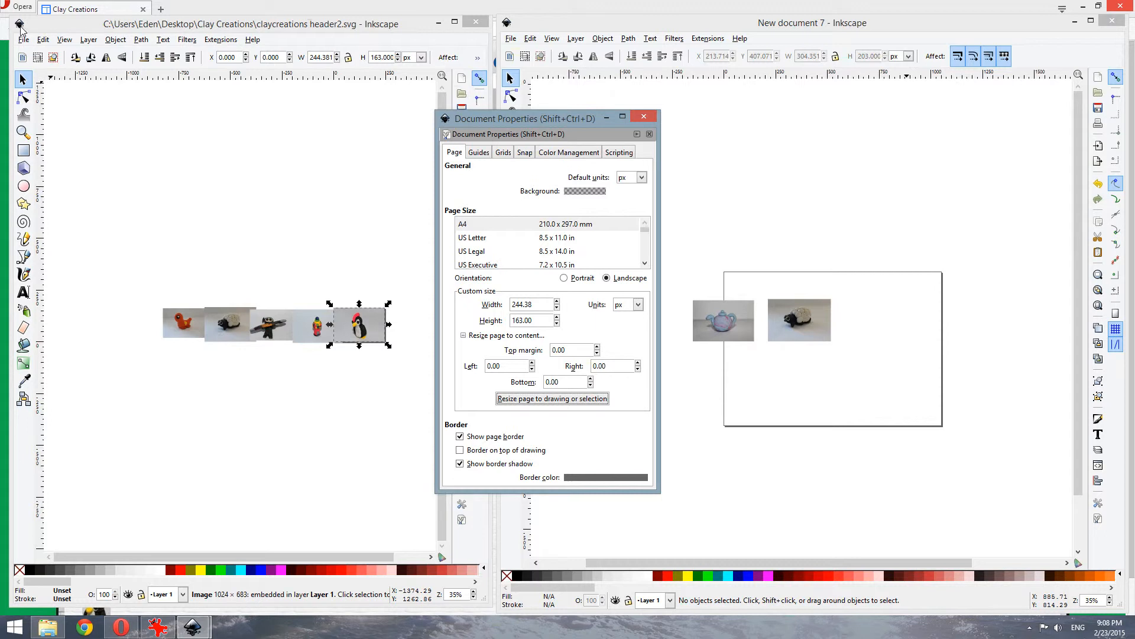
click(644, 116)
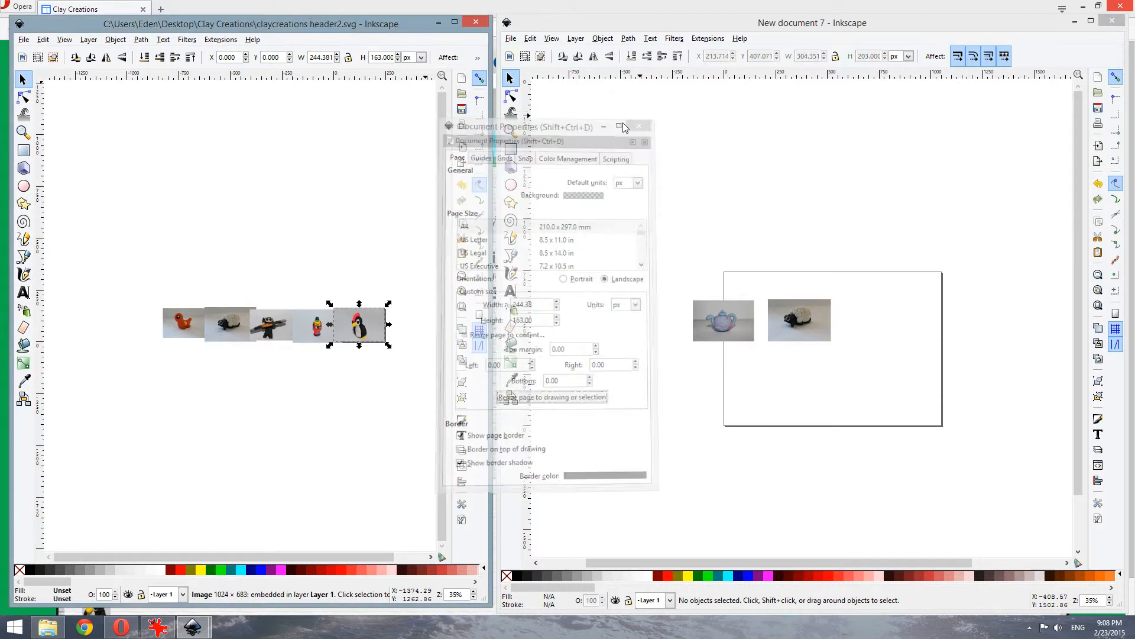
click(199, 216)
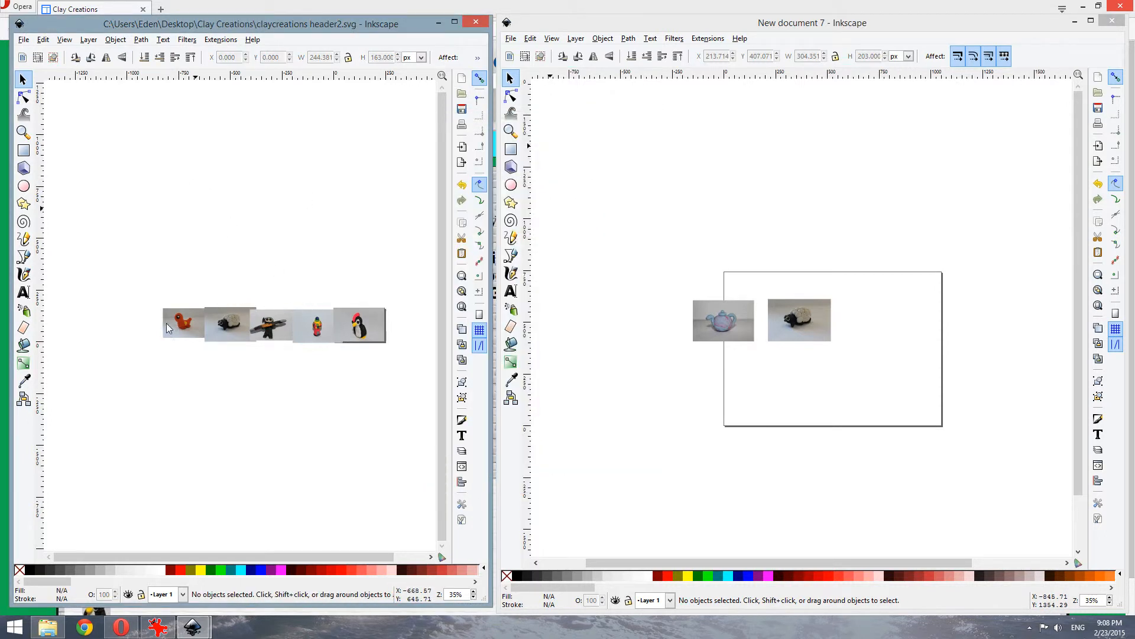
Export the drawing as claycreations header3.png and open it in IrfanView from Explorer
click(23, 41)
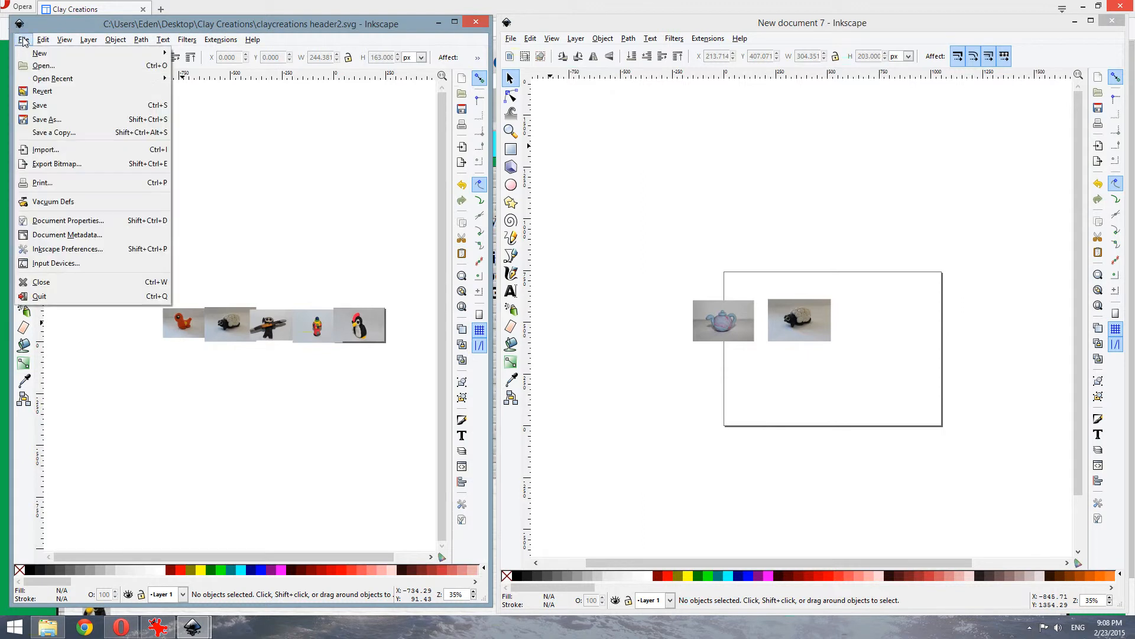
click(46, 165)
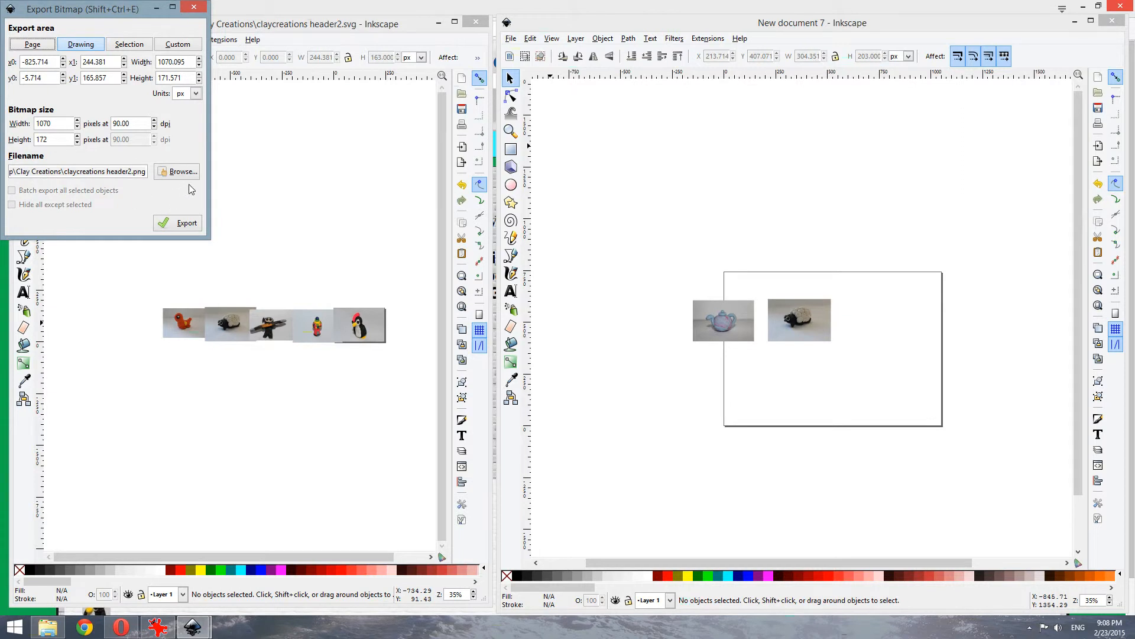
click(188, 175)
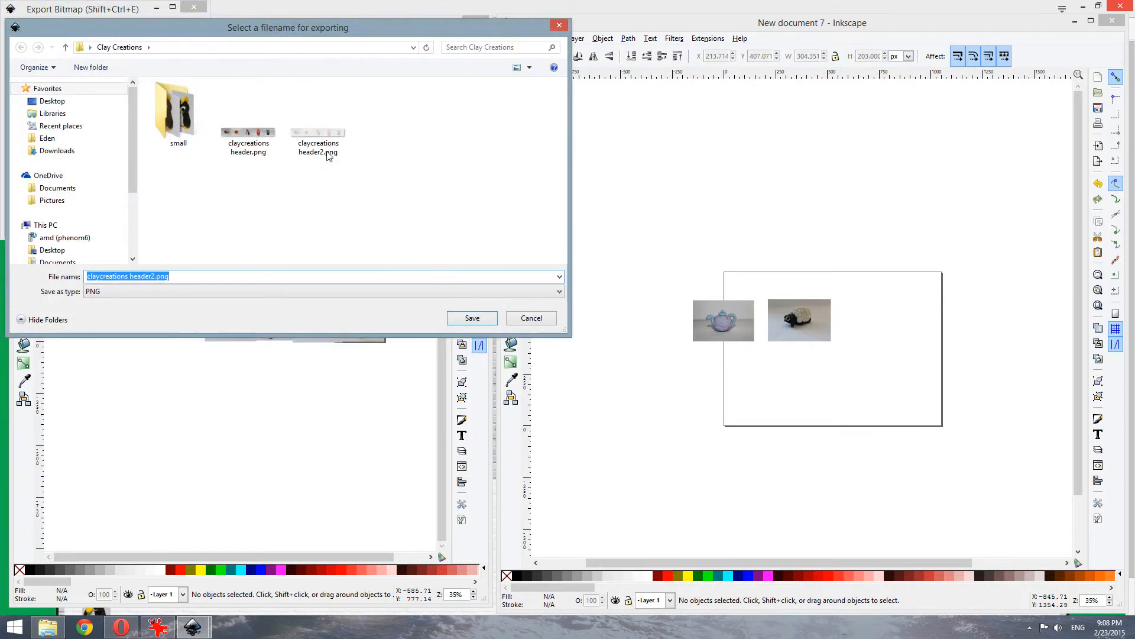
click(227, 277)
key(BackSpace)
text(3)
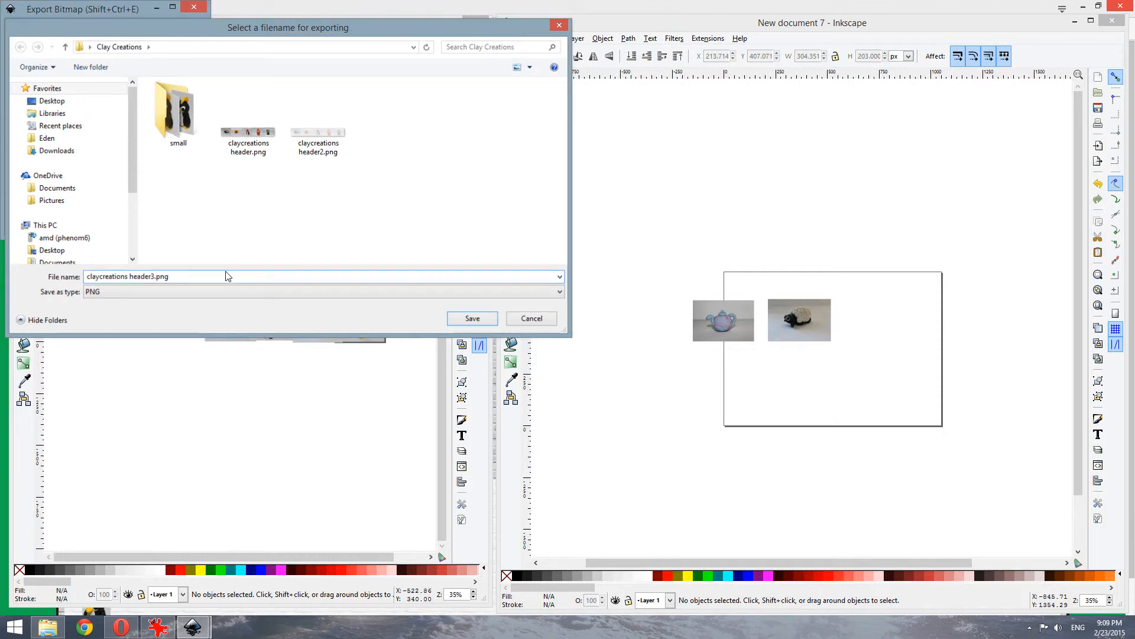
key(Return)
click(180, 224)
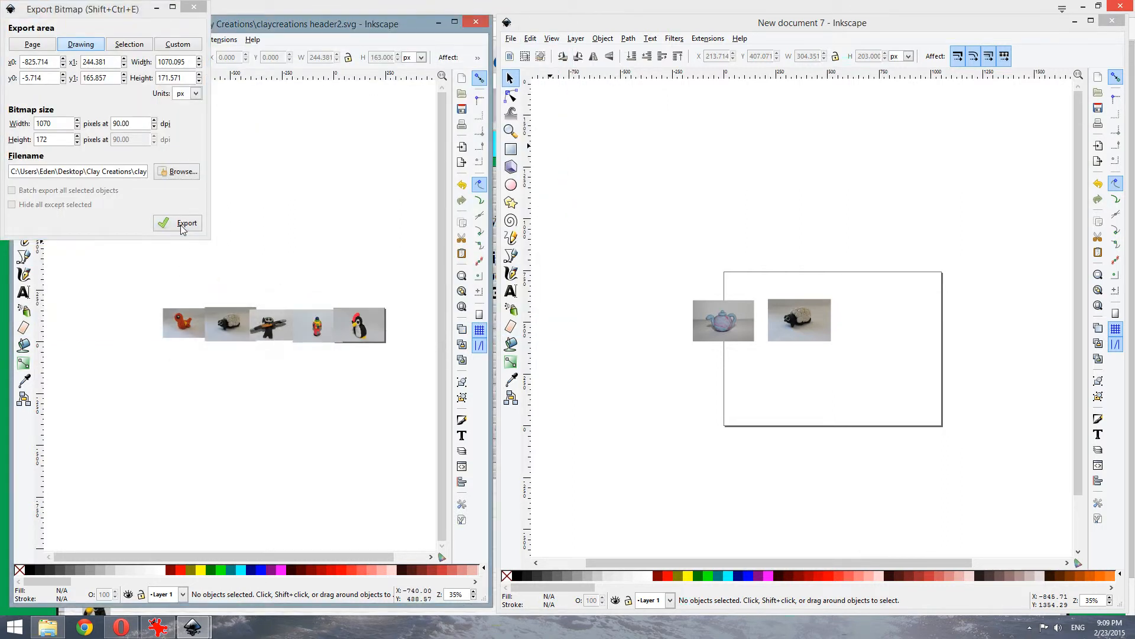
click(48, 628)
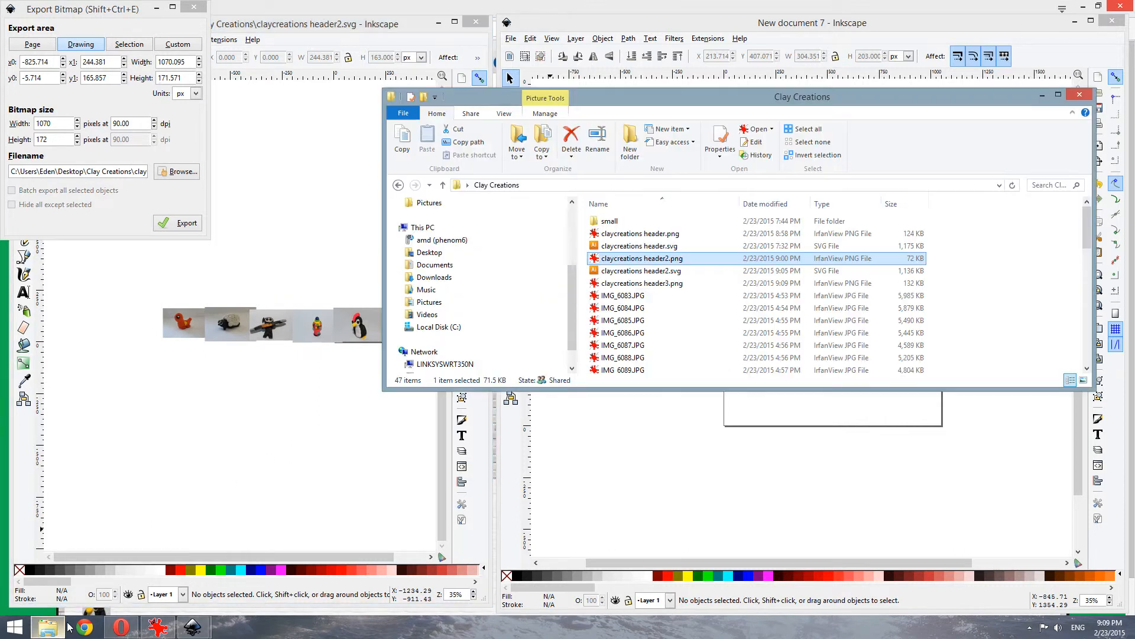
double_click(678, 284)
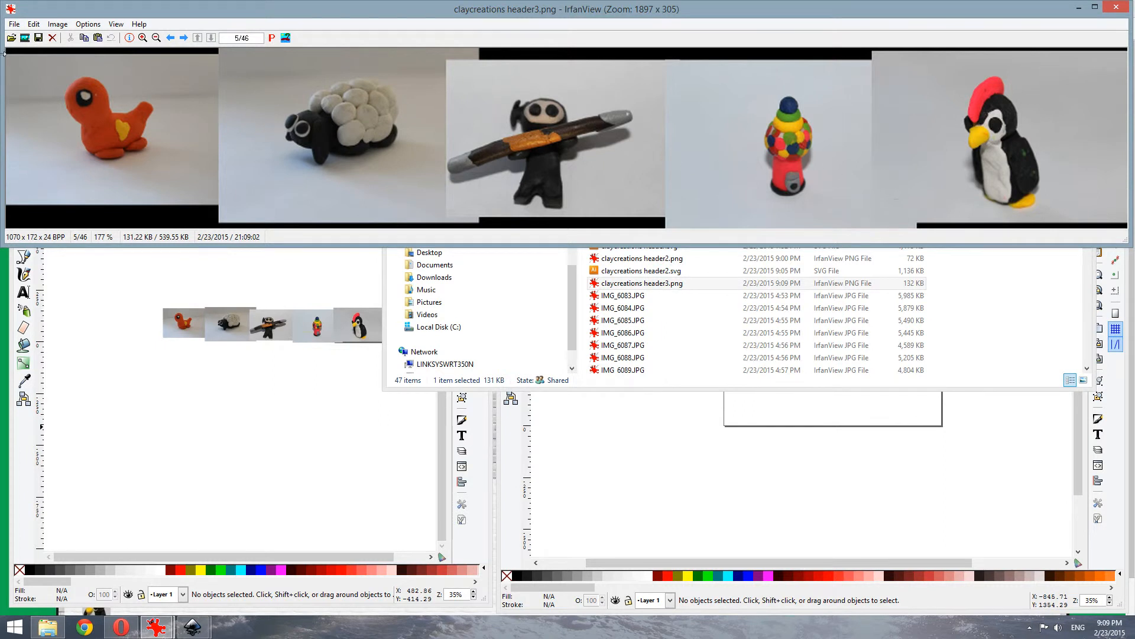
Select the clay-figure strip inside the black borders and crop the image to 1028 × 149 px
drag(9, 57, 1086, 220)
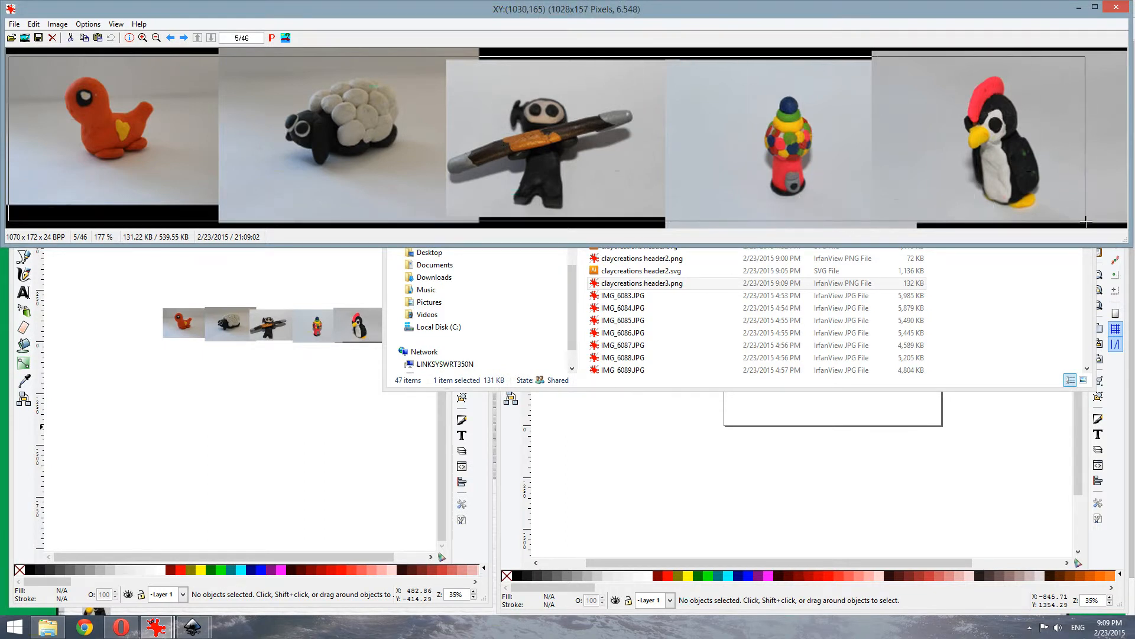
drag(1086, 220, 1086, 220)
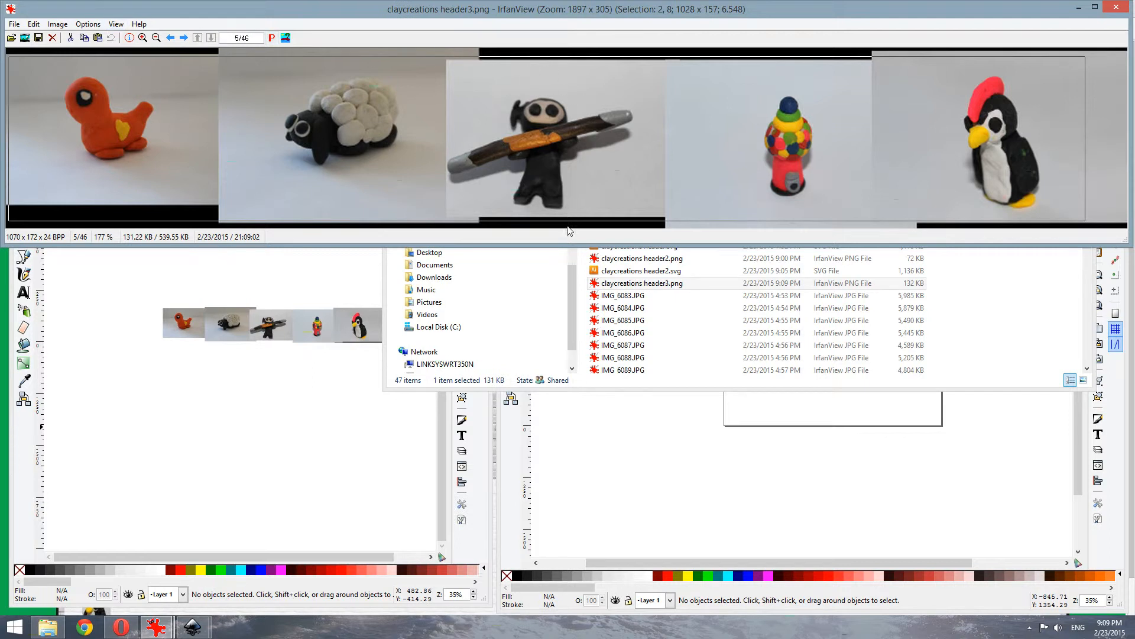
drag(567, 221, 568, 217)
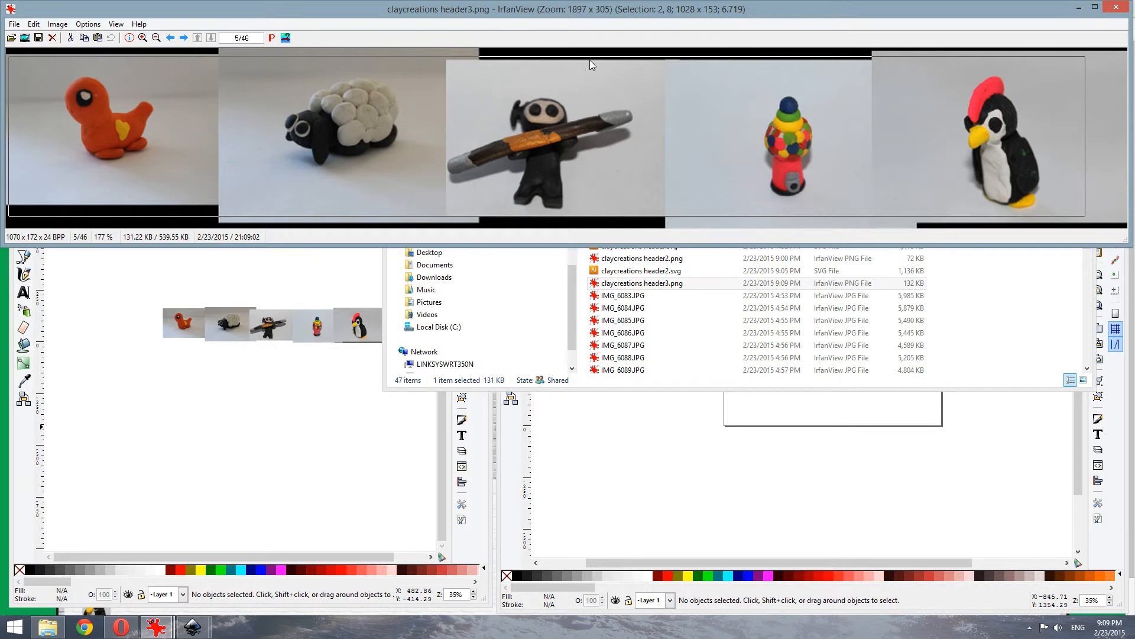
drag(590, 58, 590, 61)
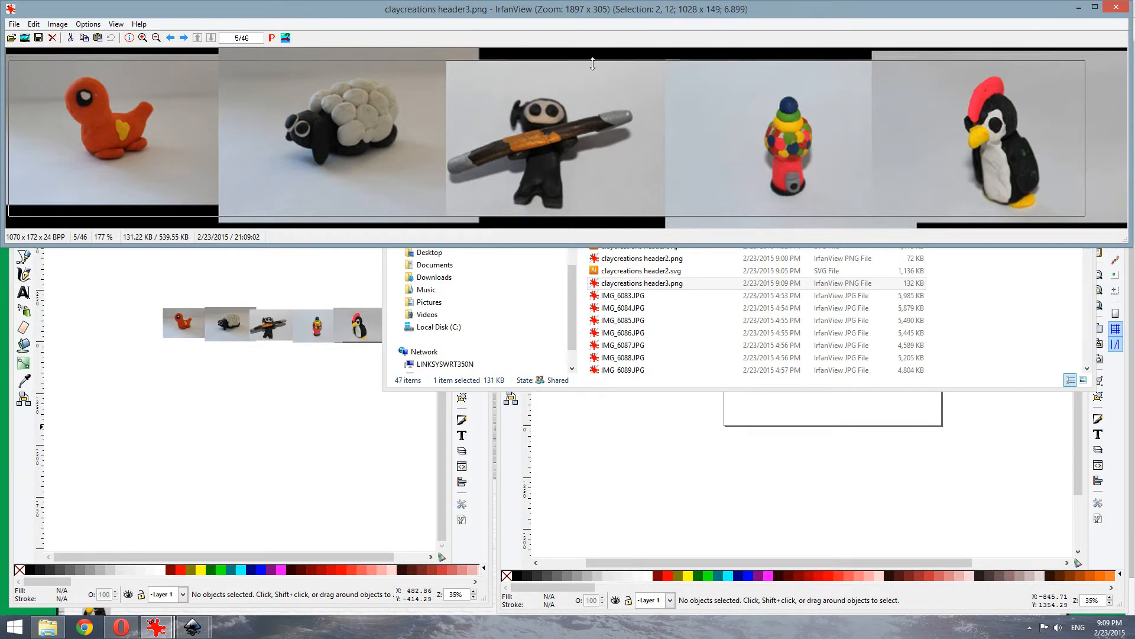
click(59, 24)
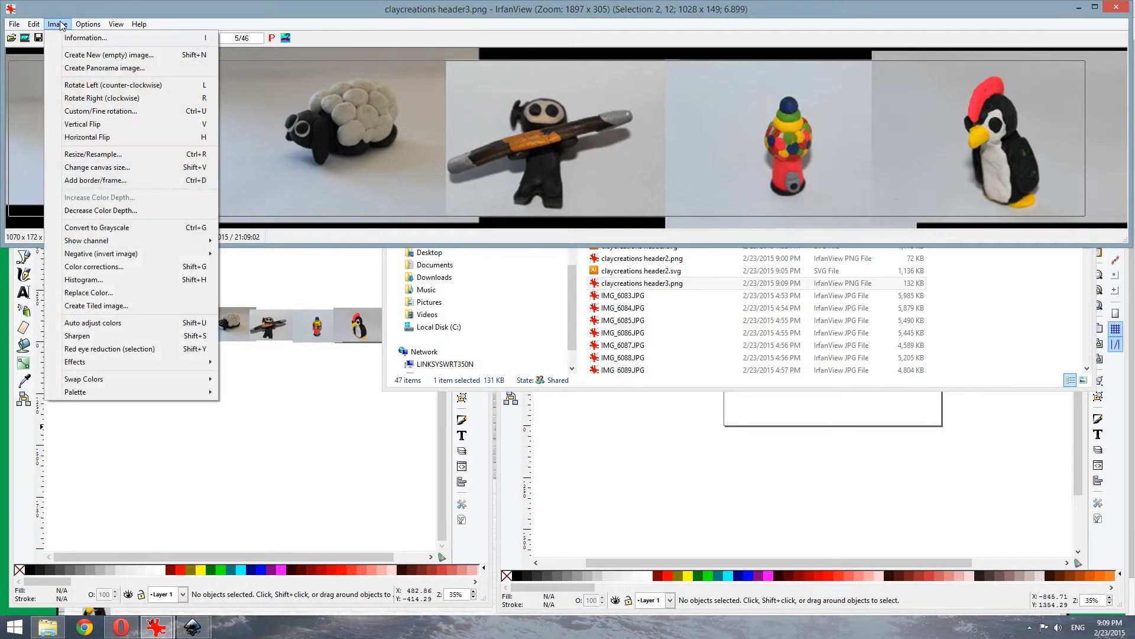
mouse_move(40, 23)
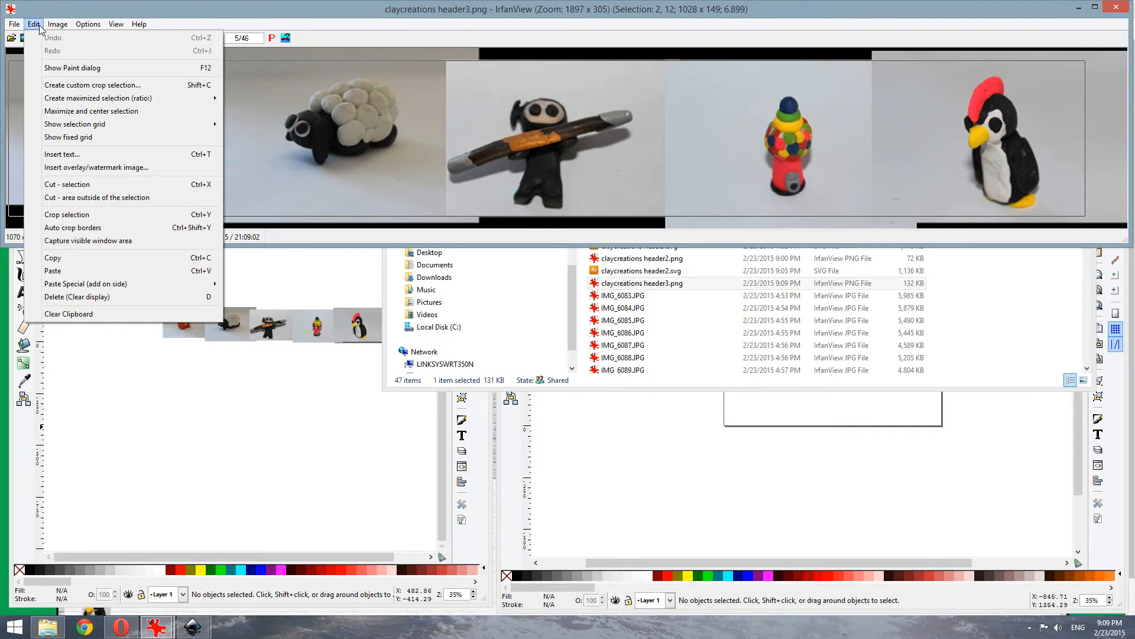
click(214, 218)
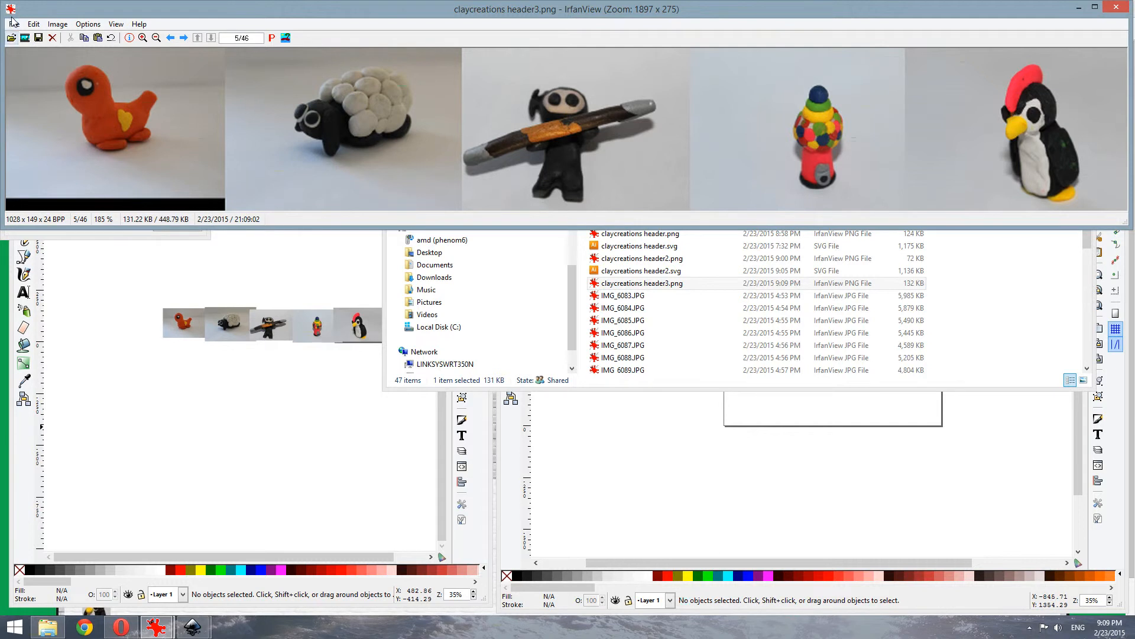
Apply color corrections of brightness 178 and contrast -9 for a faded look
click(58, 24)
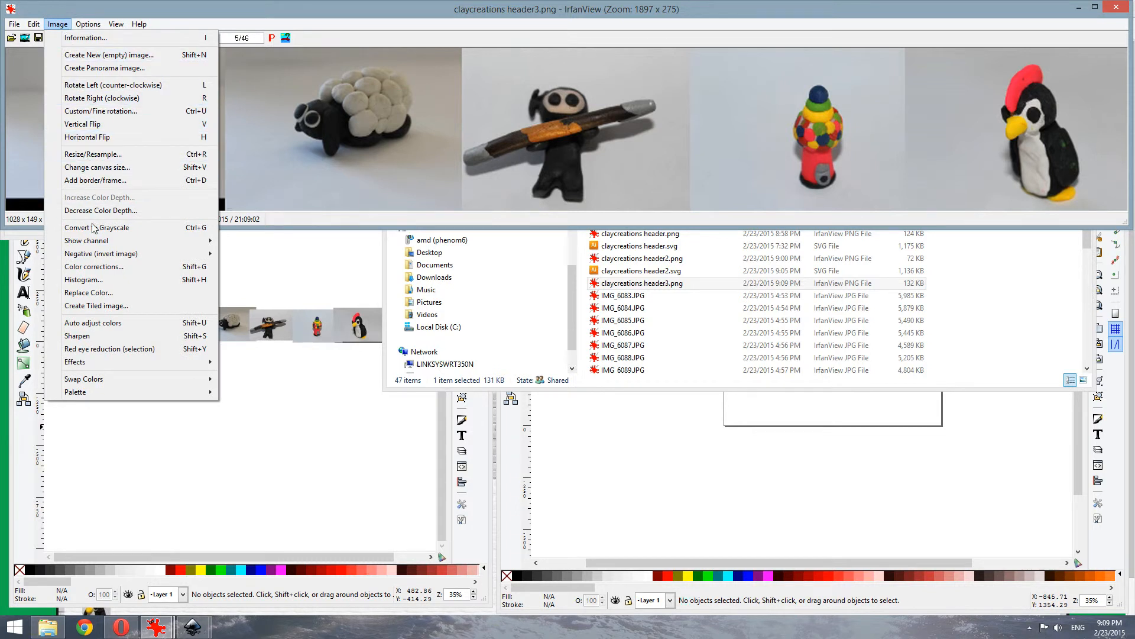
click(92, 266)
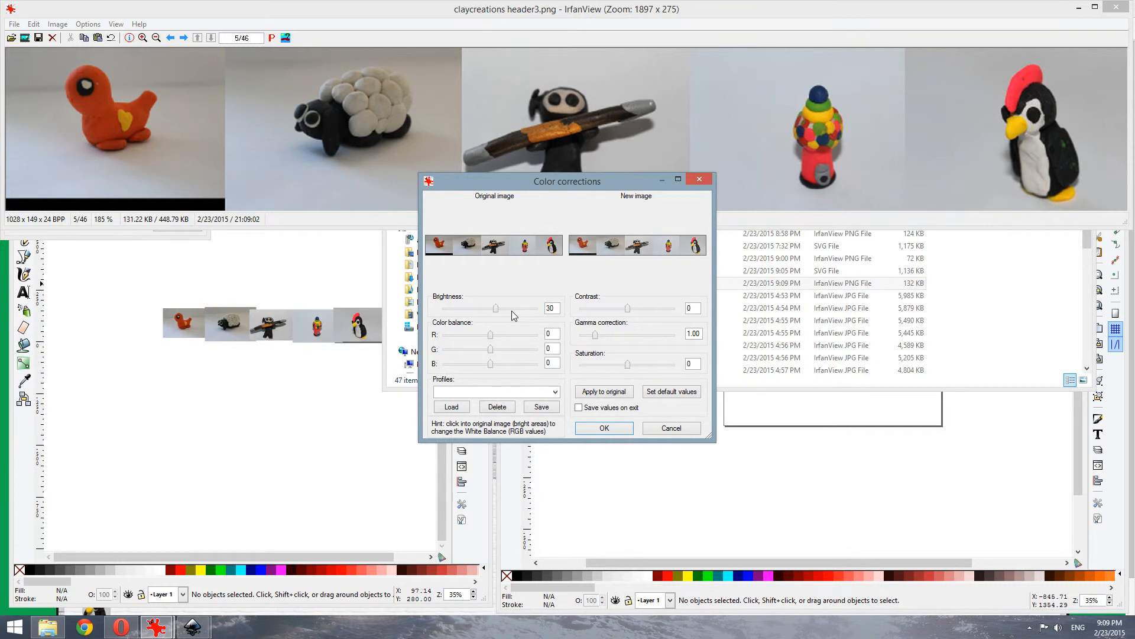
drag(495, 309, 523, 310)
mouse_move(628, 313)
mouse_down()
mouse_move(638, 313)
mouse_move(613, 314)
mouse_move(625, 315)
mouse_up()
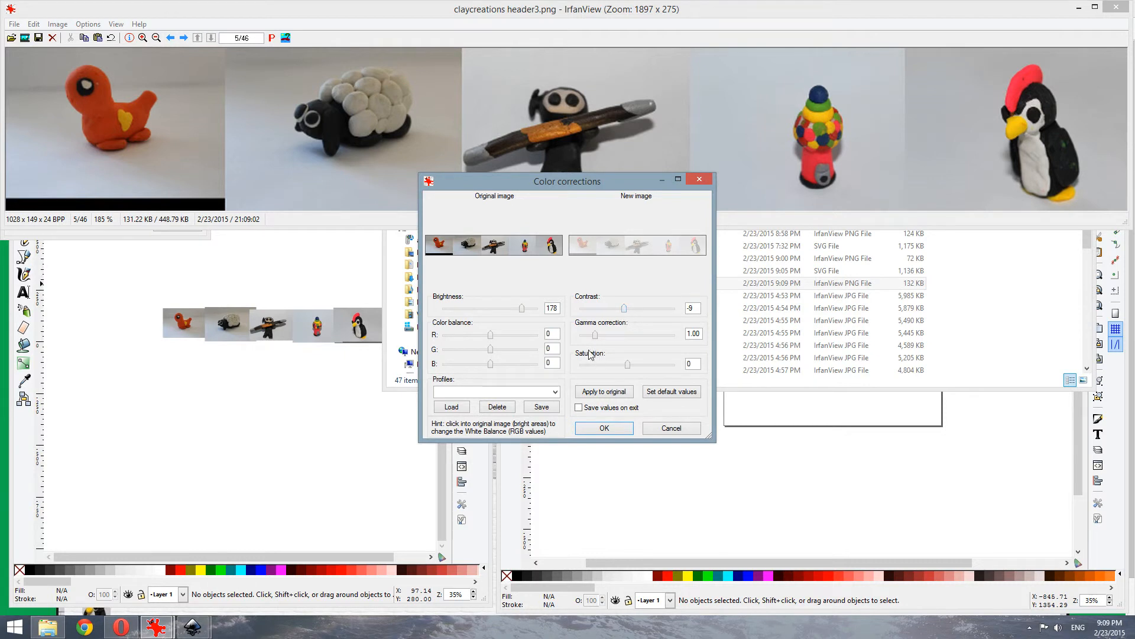
click(621, 429)
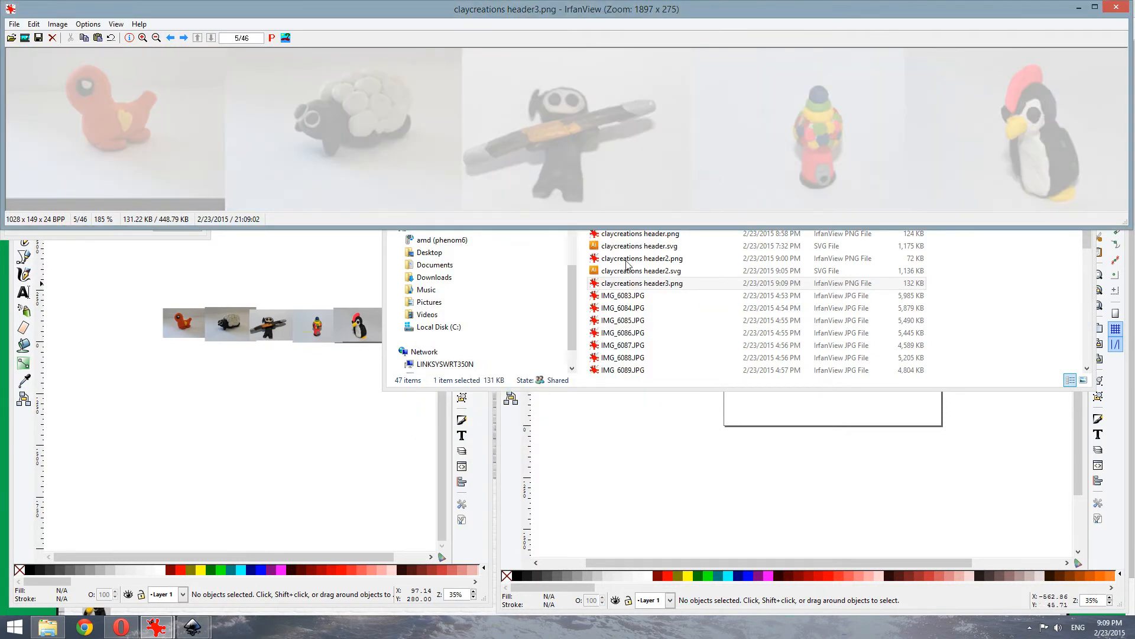
Save the image as PNG claycreations header3ed.png in the Clay Creations small folder
click(14, 24)
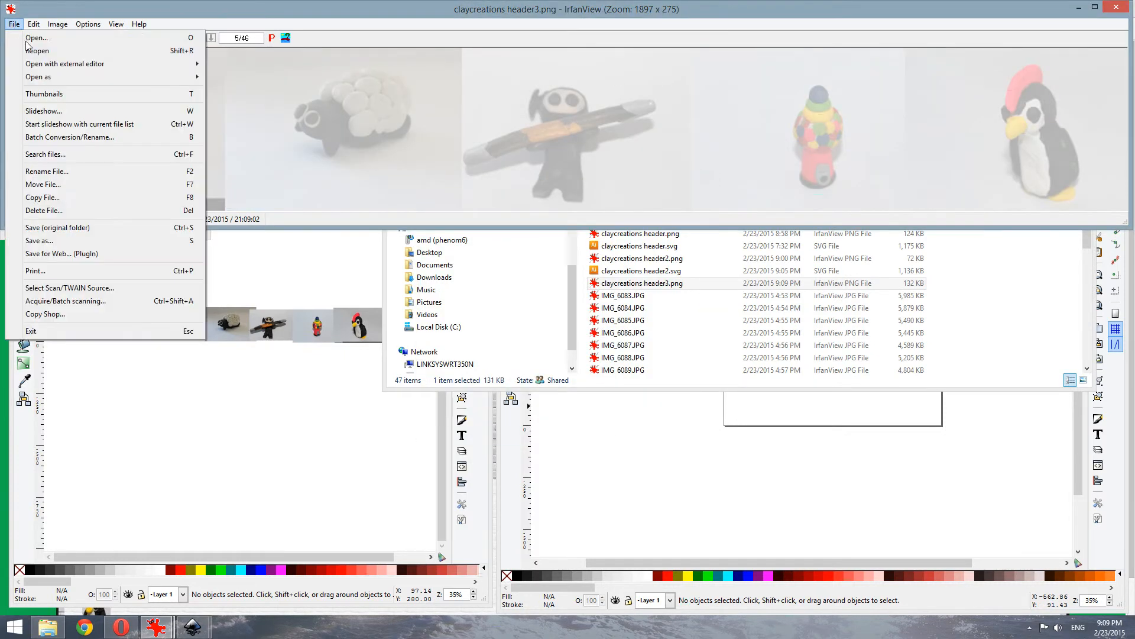
click(55, 240)
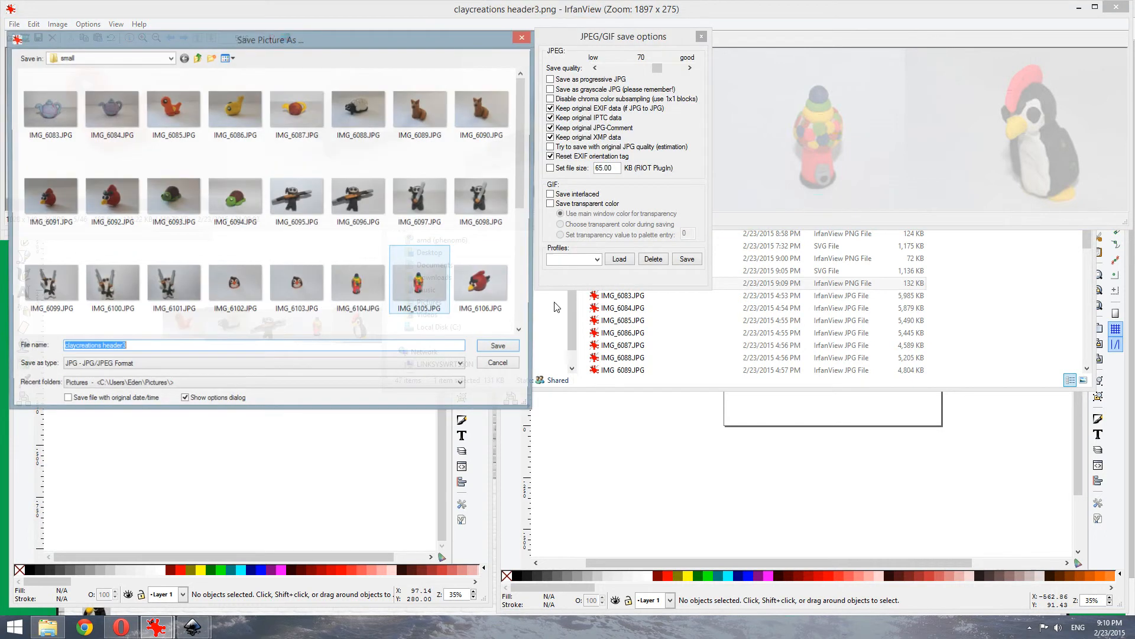
click(200, 369)
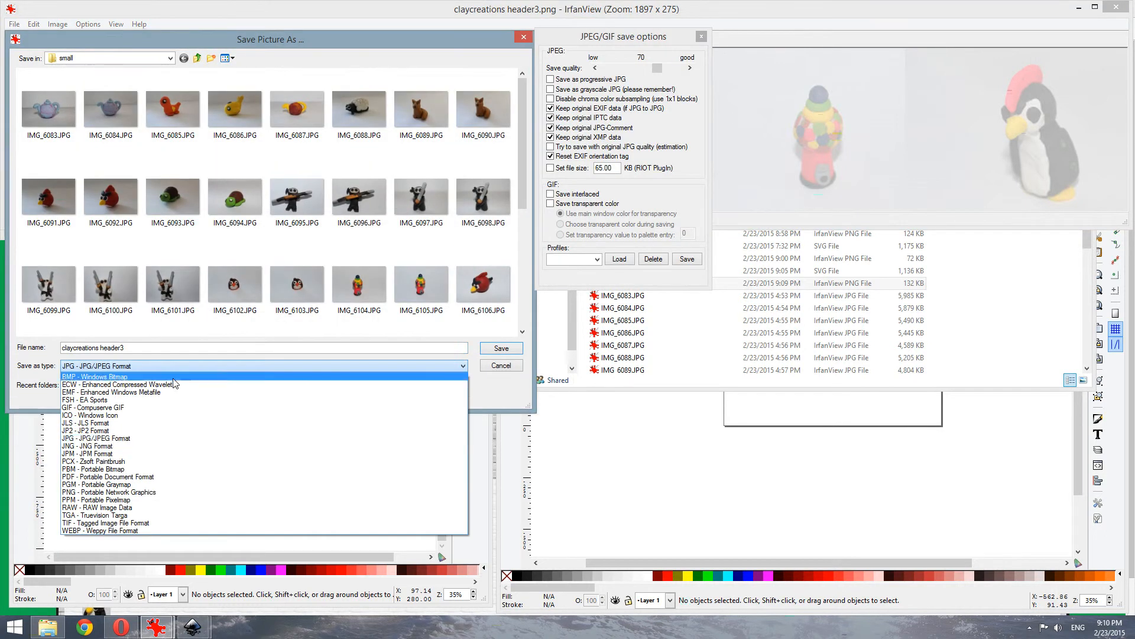
click(107, 492)
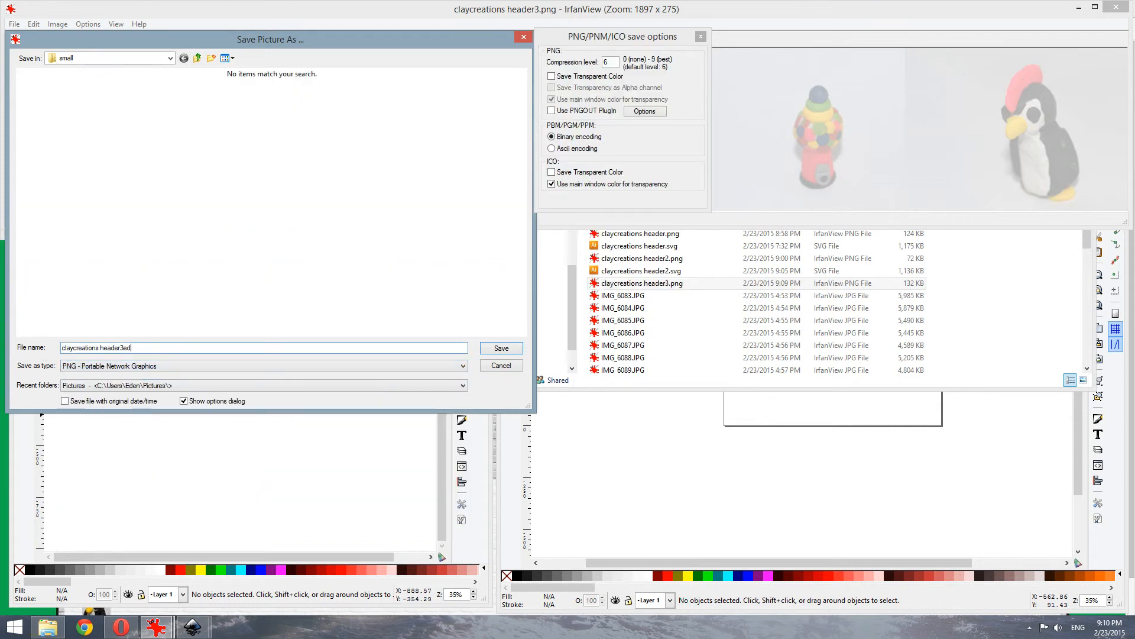
click(511, 354)
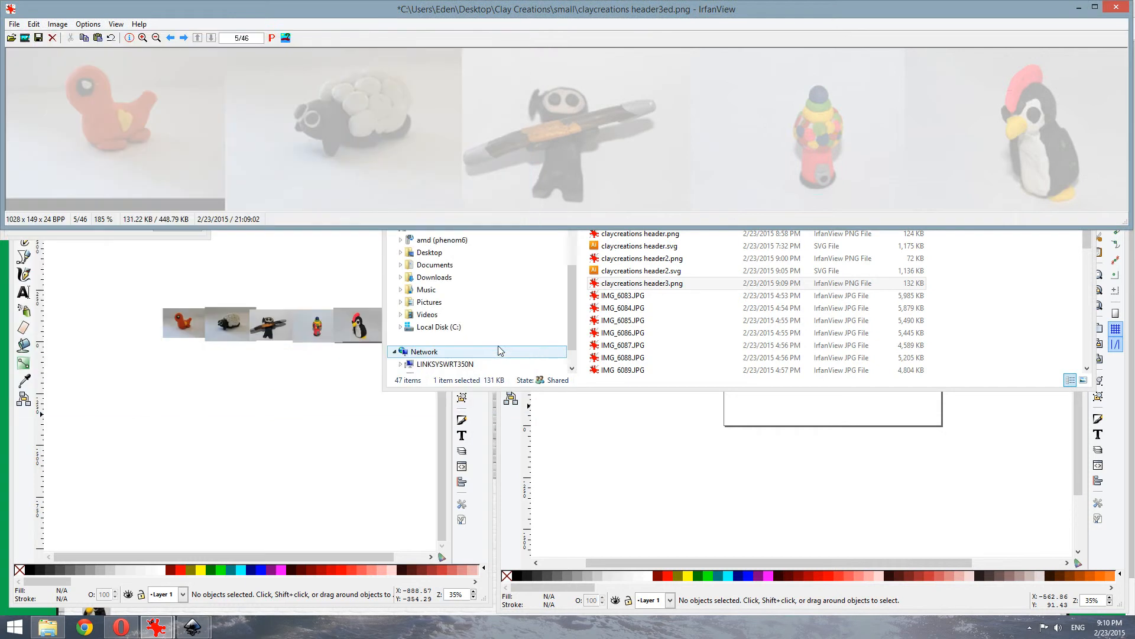
click(48, 628)
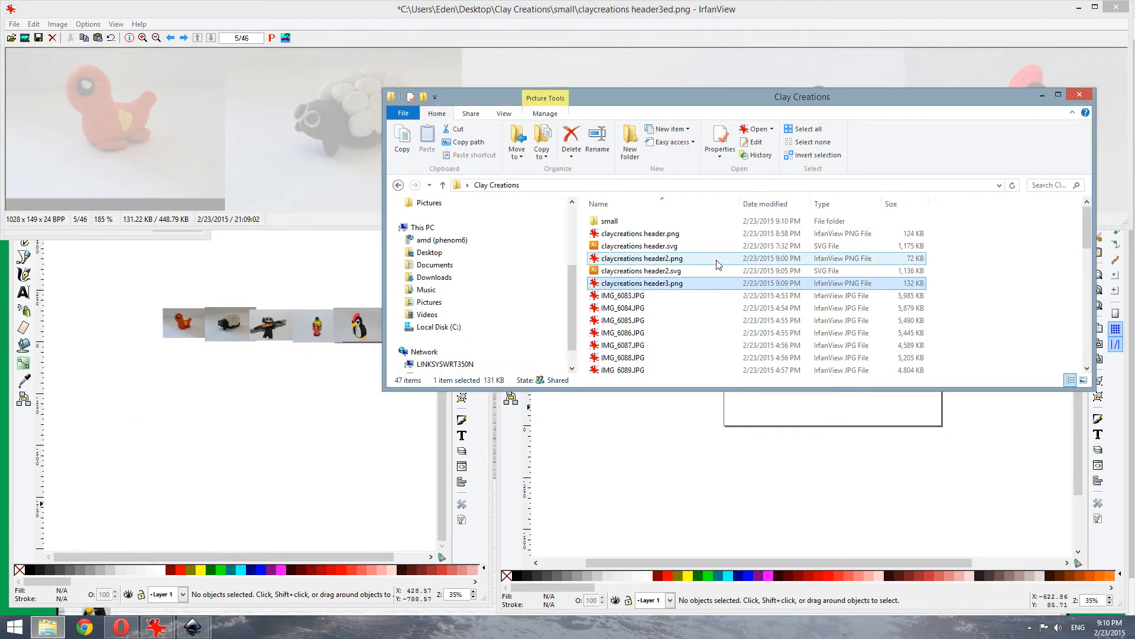
Save another copy as claycreations header3ed.png in the main Clay Creations folder and confirm it there
scroll(677, 313, down, 7)
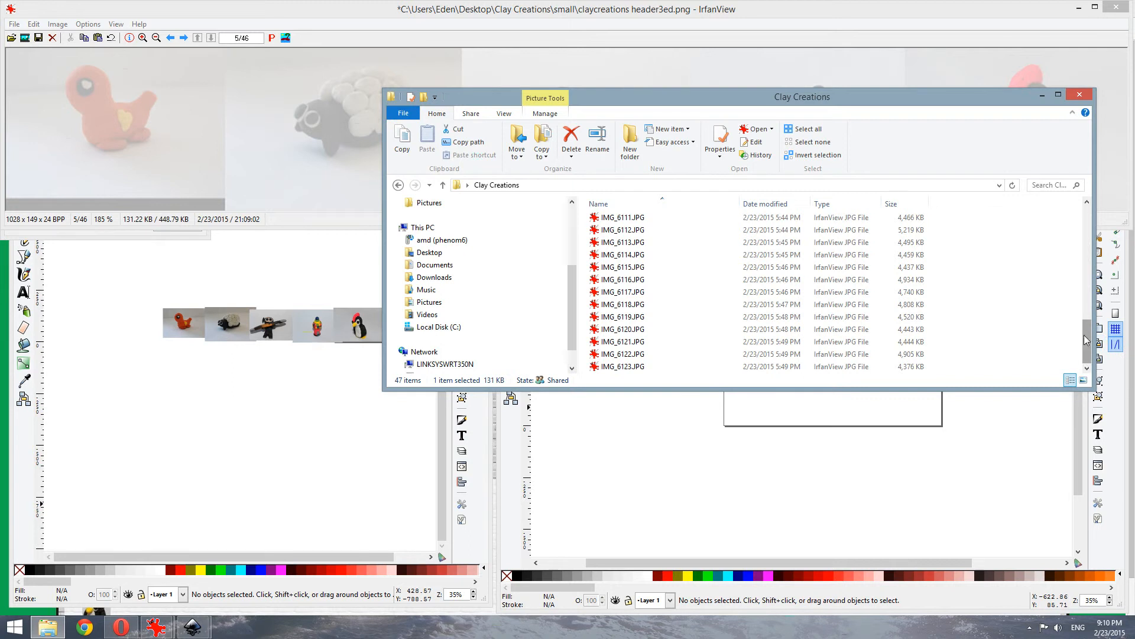
drag(1087, 340, 1087, 225)
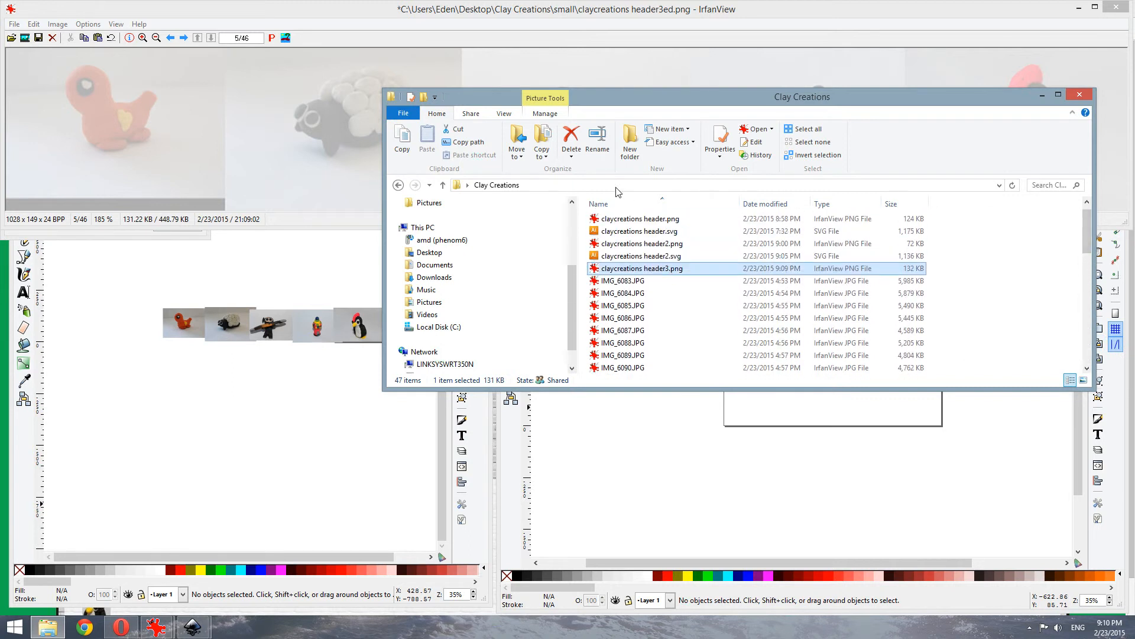
click(11, 25)
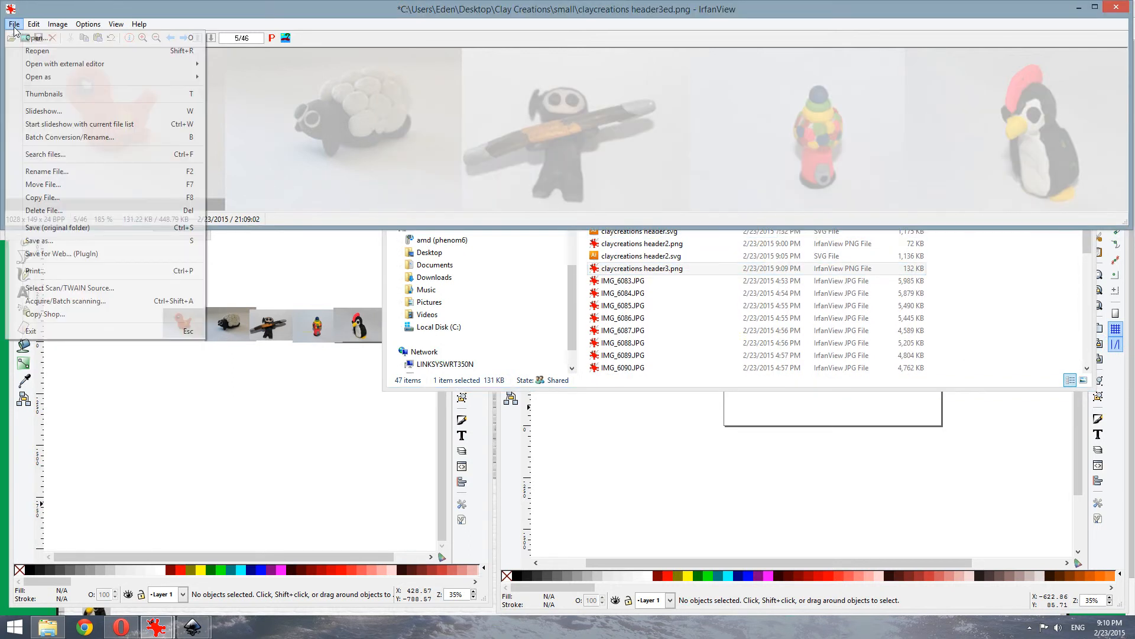
click(45, 242)
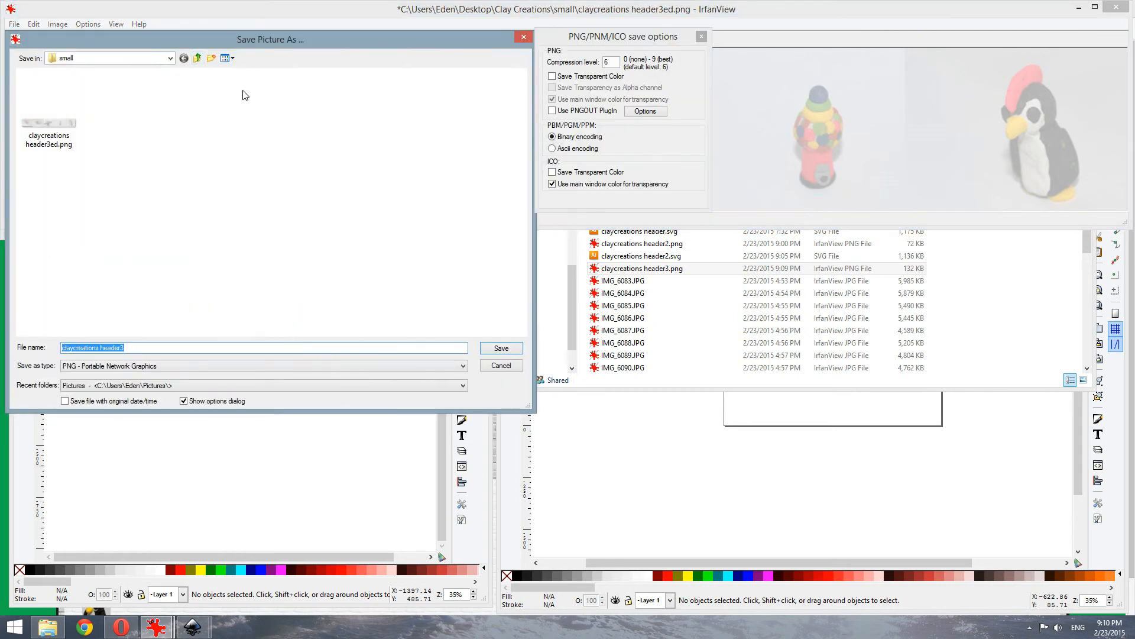
click(198, 58)
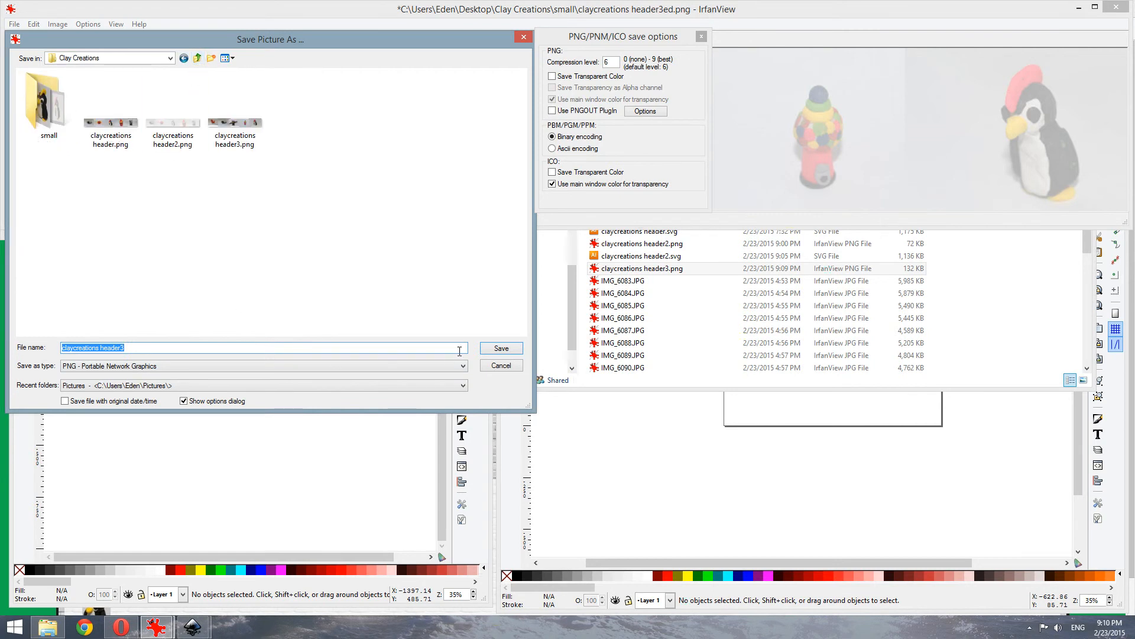
click(354, 351)
text(ed)
click(493, 353)
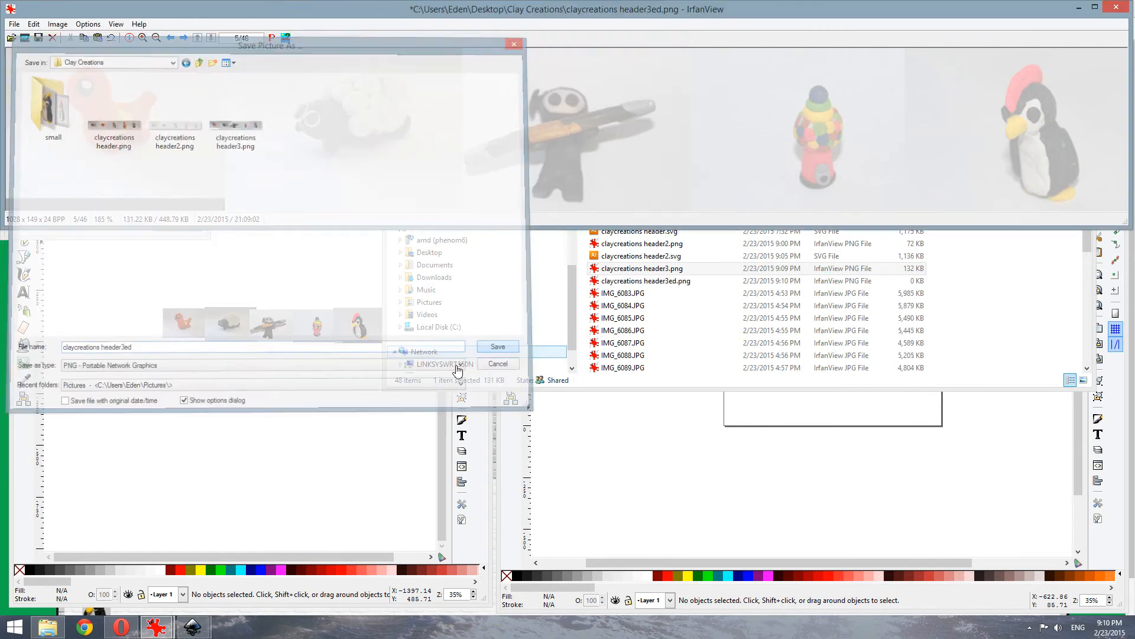
click(47, 627)
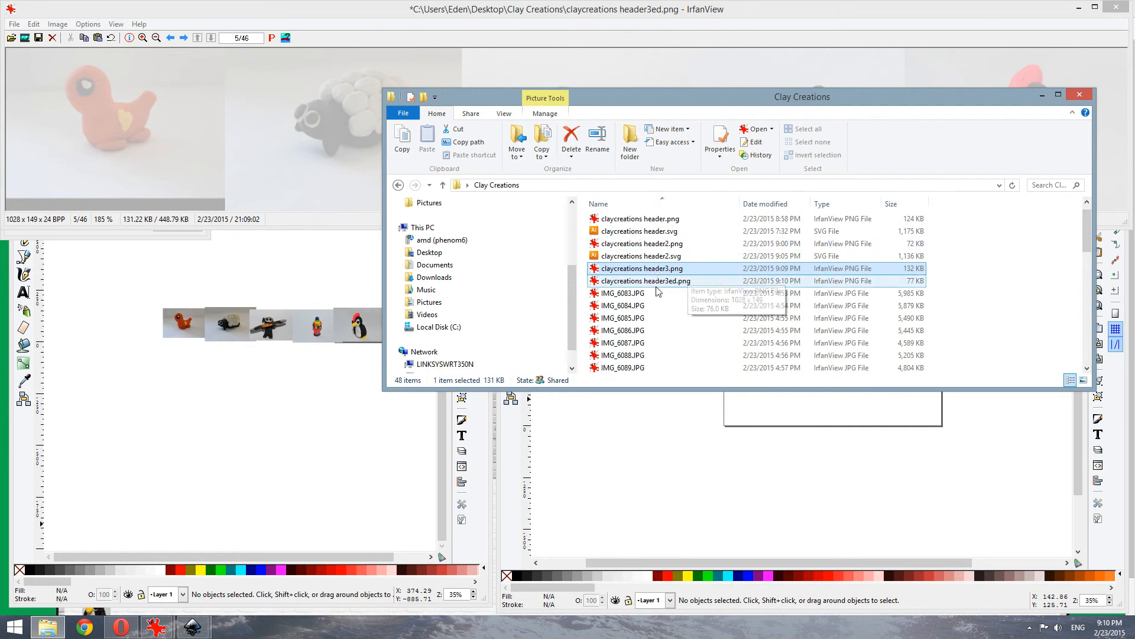
Reopen claycreations header3ed.png from the Clay Creations folder, then bring up the Clay Creations site in Opera
click(680, 282)
double_click(618, 222)
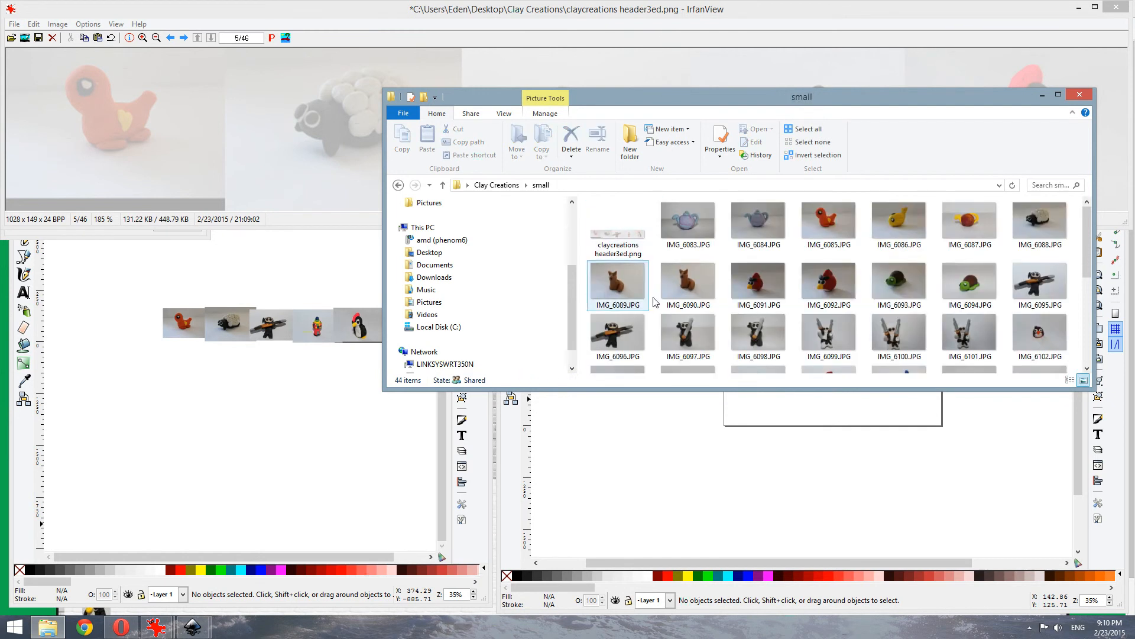
click(485, 188)
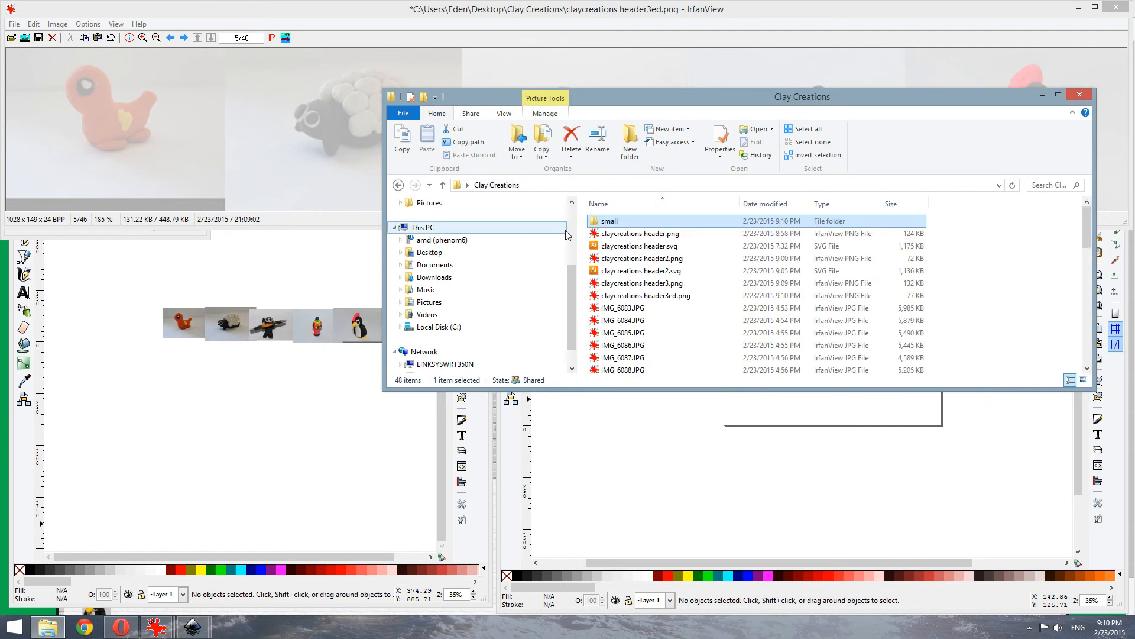
click(675, 298)
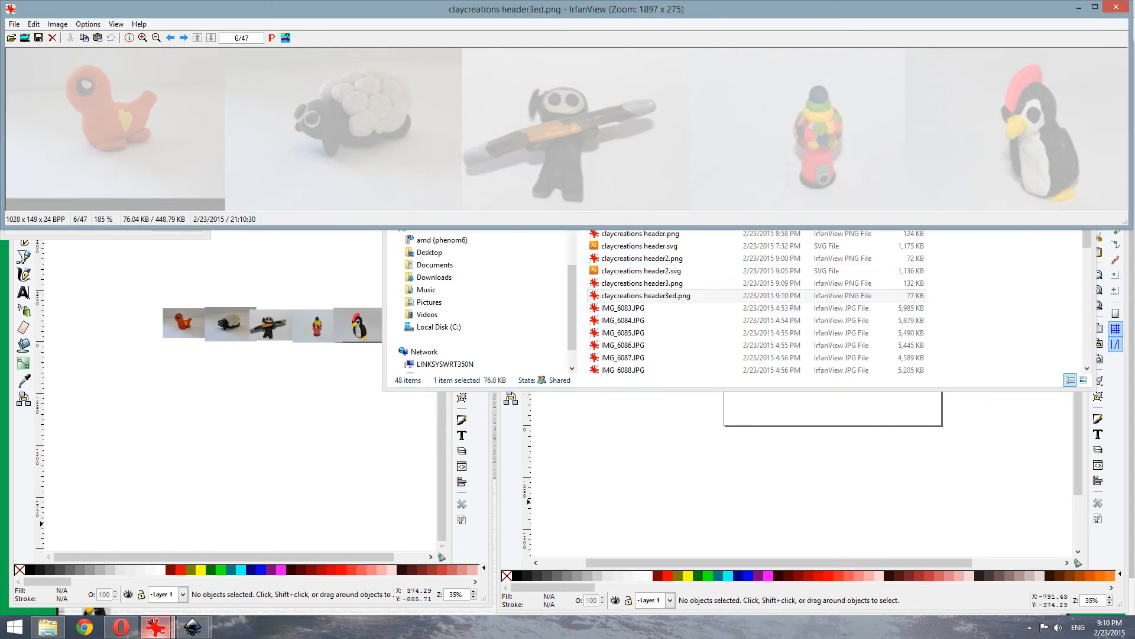
click(125, 628)
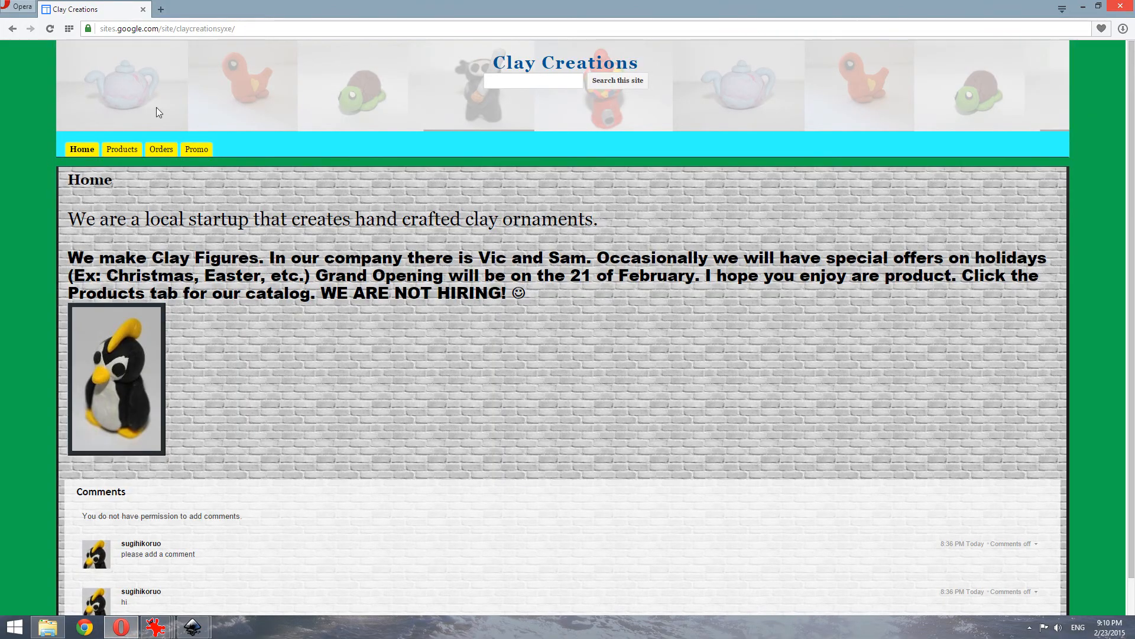